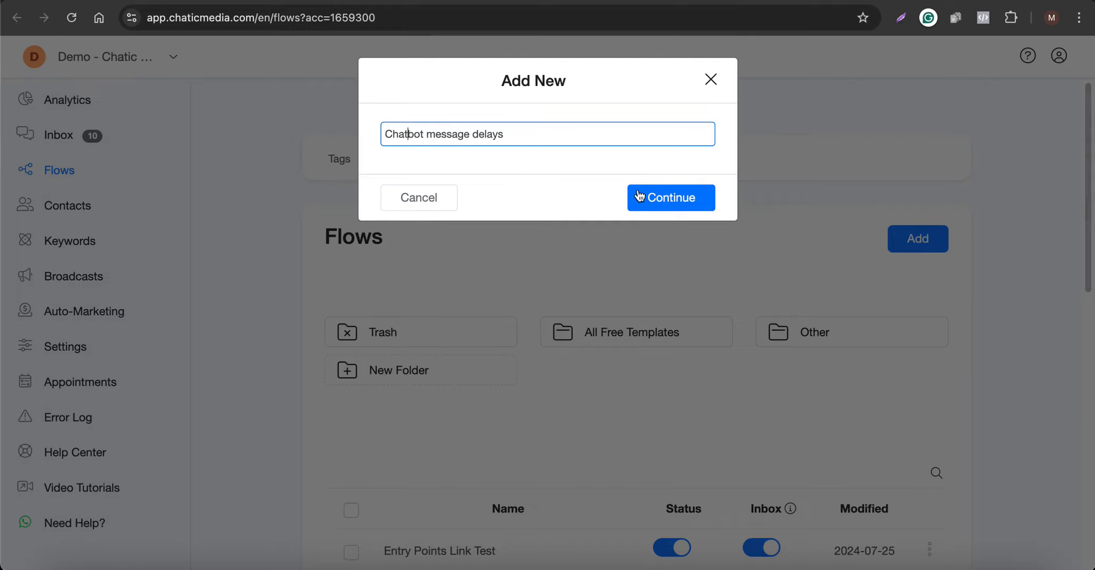
# - Create the flow named "Chatbot message delays" and add a text reading "Hello!" to its Send Message block
pyautogui.click(653, 200)
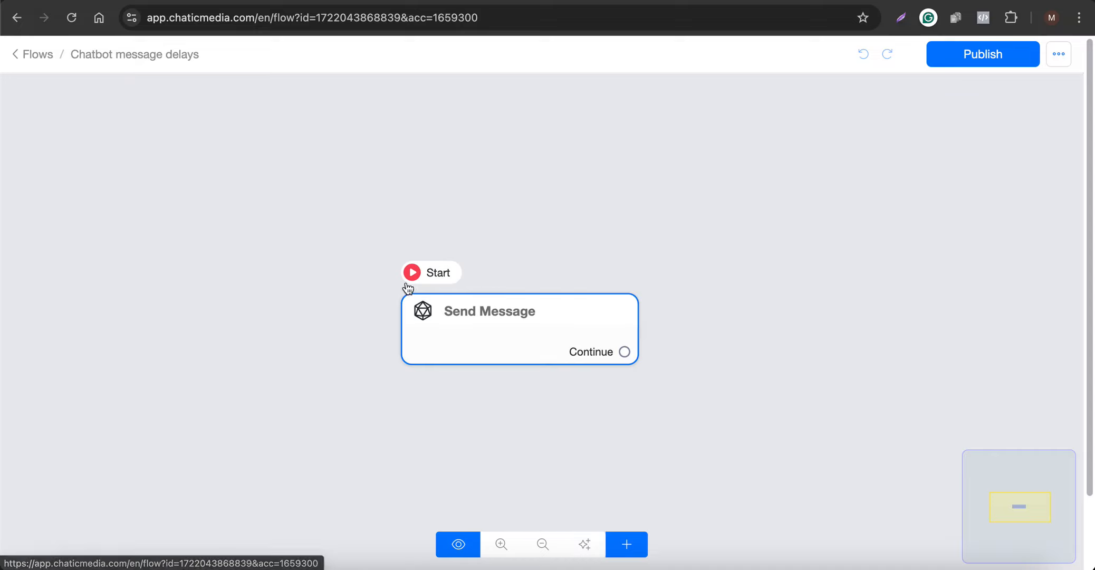
pyautogui.click(484, 348)
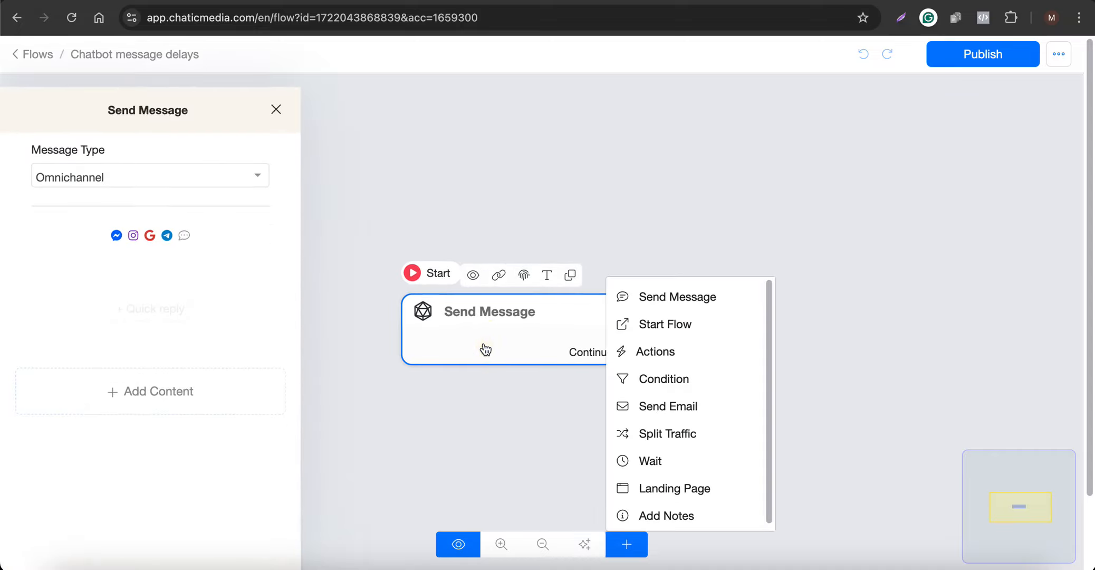
pyautogui.click(232, 366)
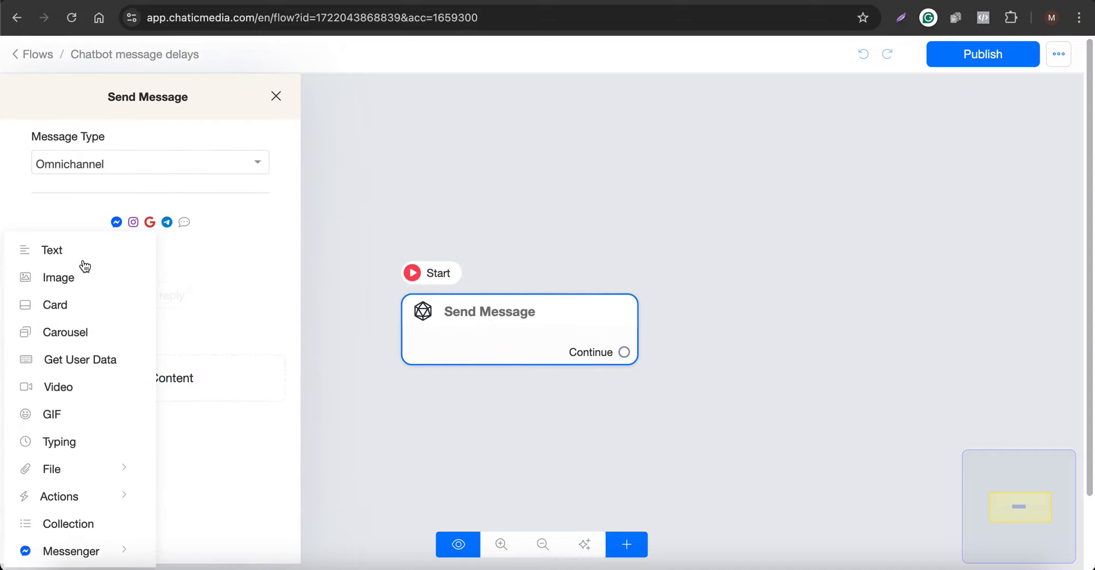
pyautogui.click(51, 253)
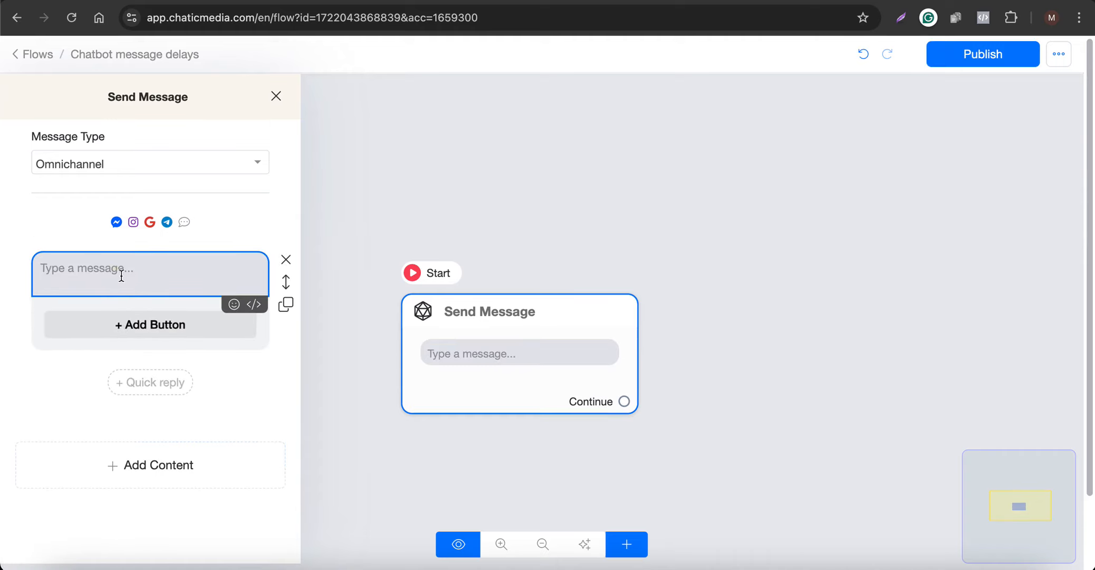
pyautogui.write('Hello!')
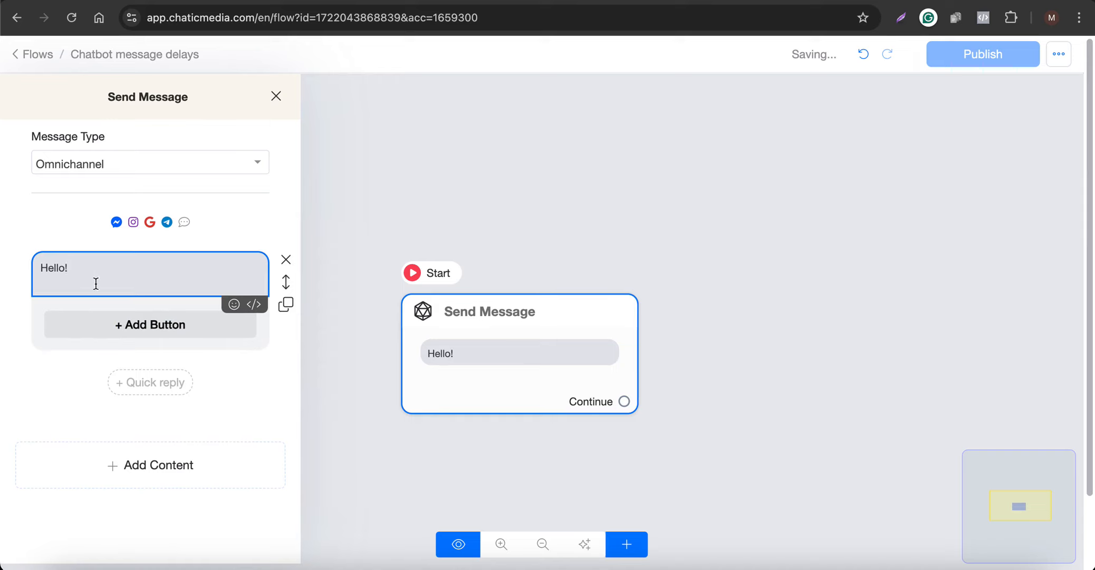
# - Add a Typing delay after the greeting, followed by a second text reading "How are you?"
pyautogui.click(112, 464)
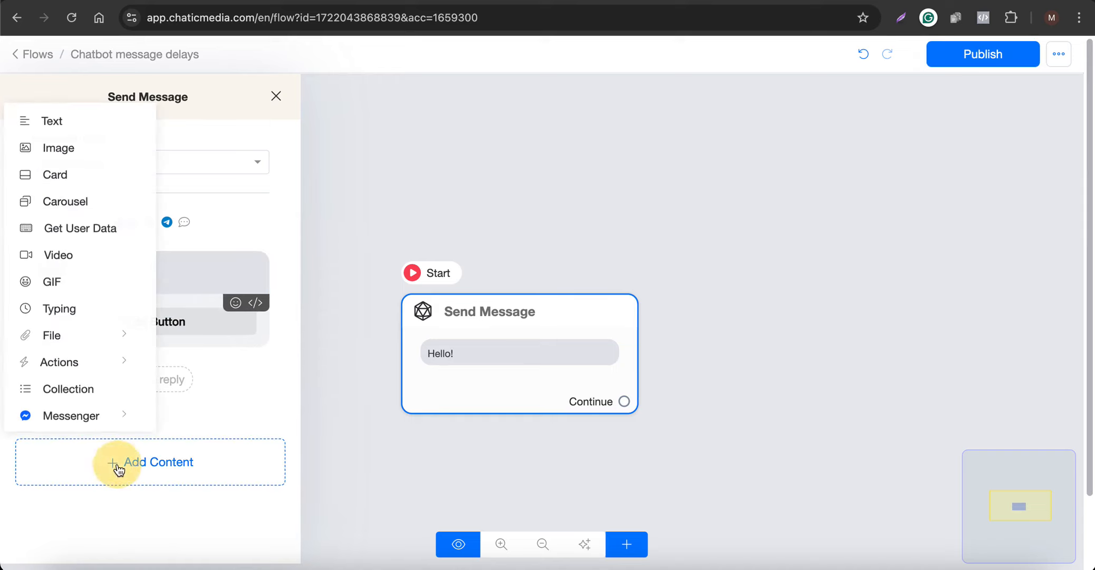
pyautogui.click(61, 317)
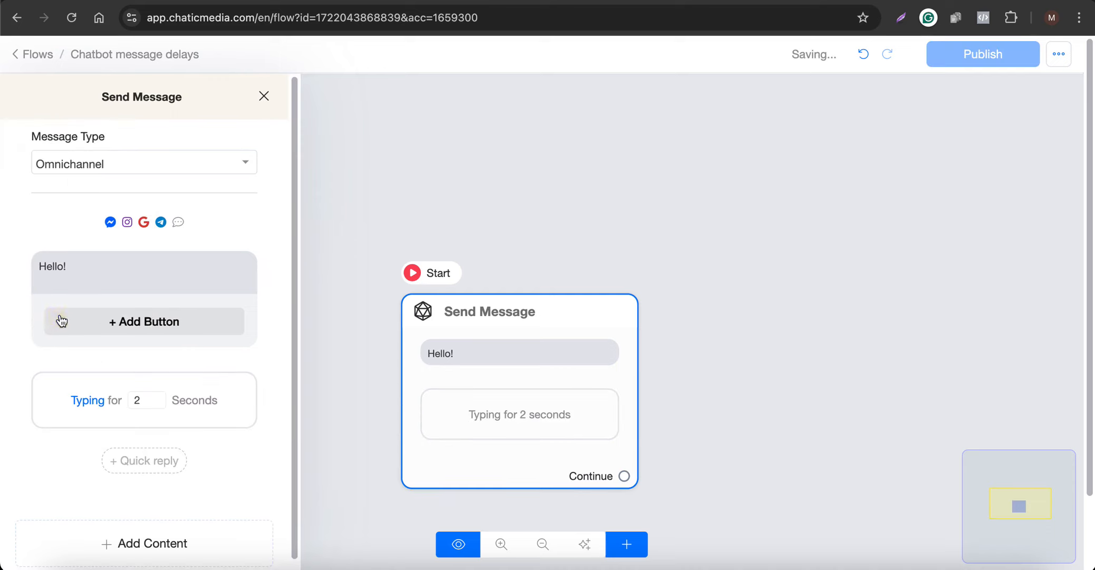
pyautogui.click(99, 541)
pyautogui.click(67, 211)
pyautogui.click(90, 463)
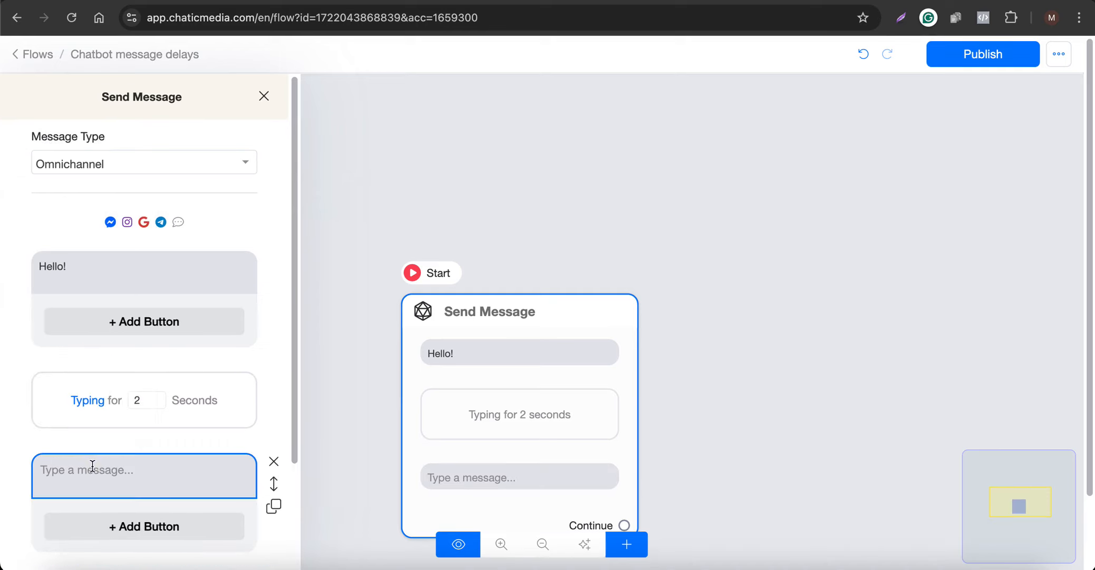
pyautogui.press('fn')
pyautogui.press('fn')
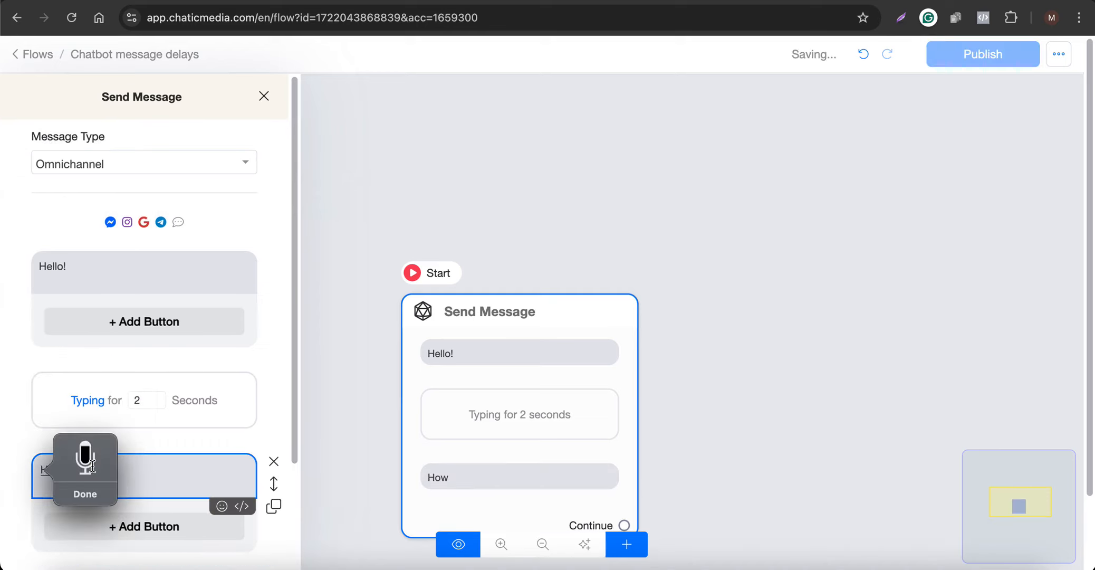
# - Set the delay between the two texts to 5 seconds, switching its mode to Wait and back to Typing
pyautogui.click(160, 394)
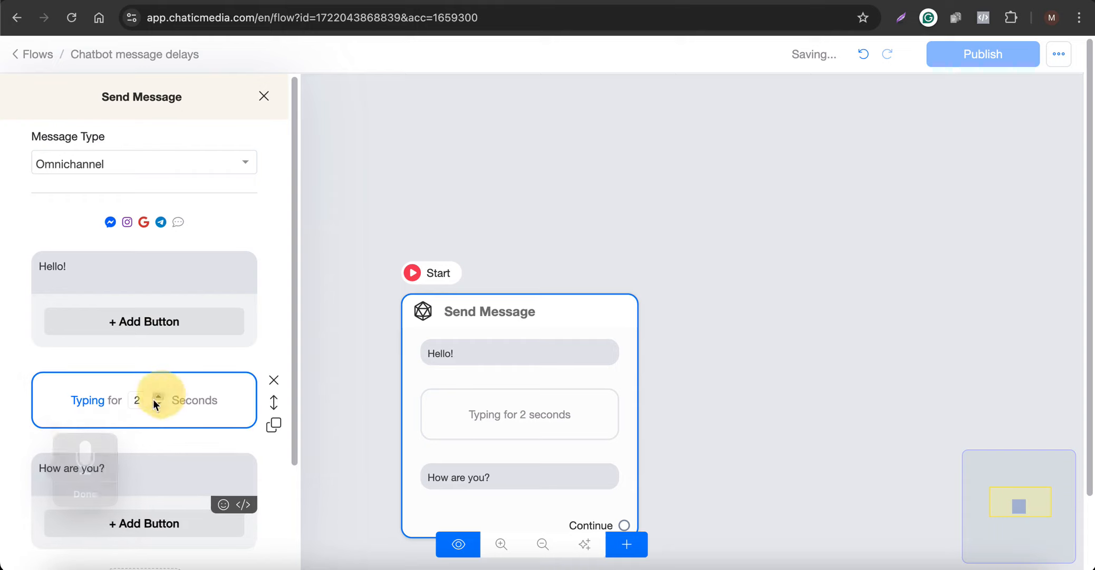
pyautogui.click(159, 396)
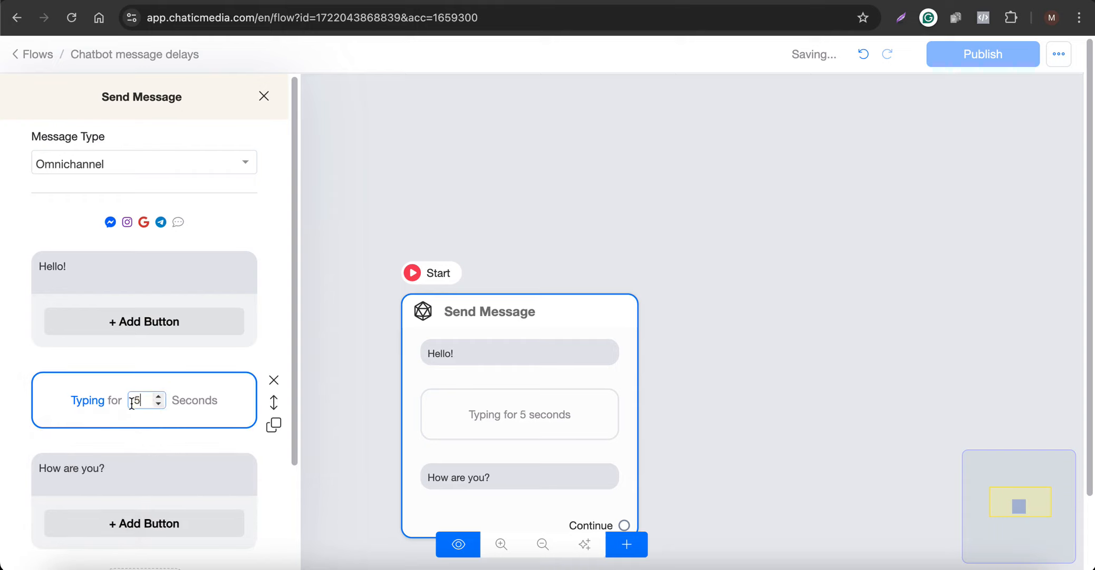
pyautogui.click(88, 405)
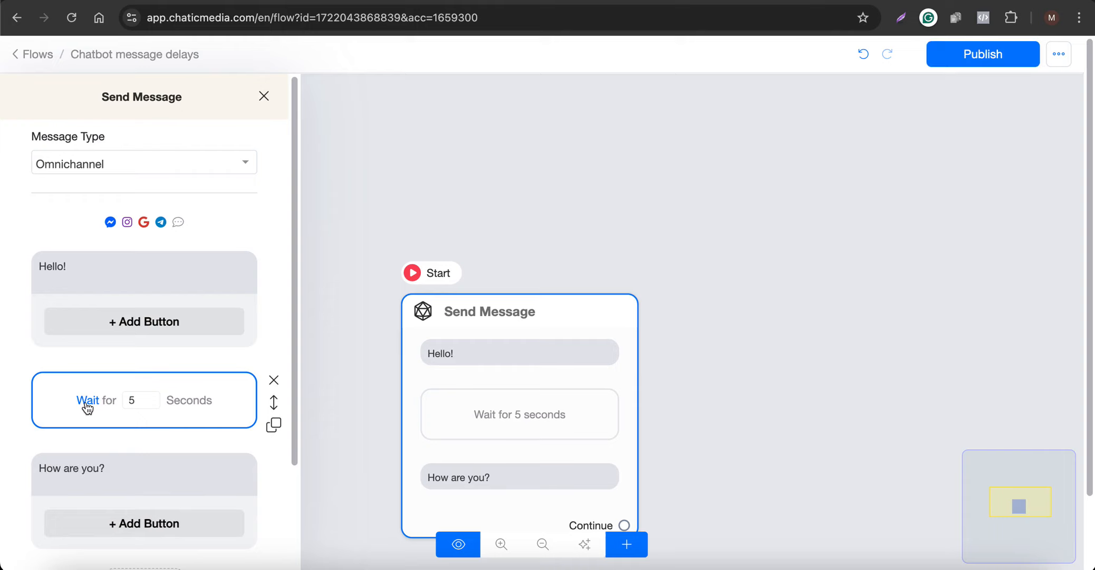
pyautogui.moveTo(115, 470); pyautogui.dragTo(41, 468)
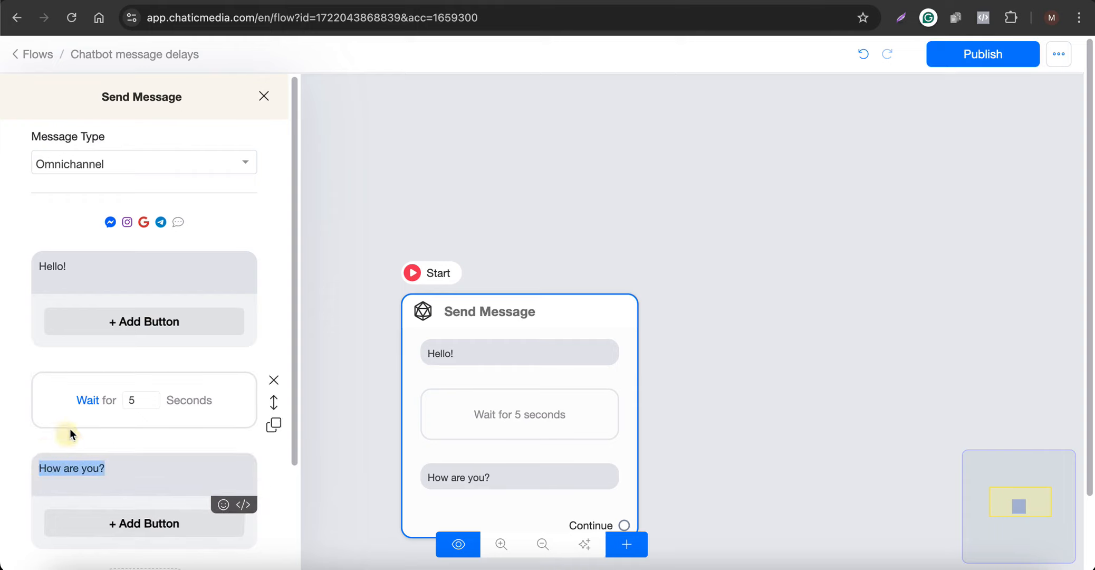
pyautogui.click(84, 402)
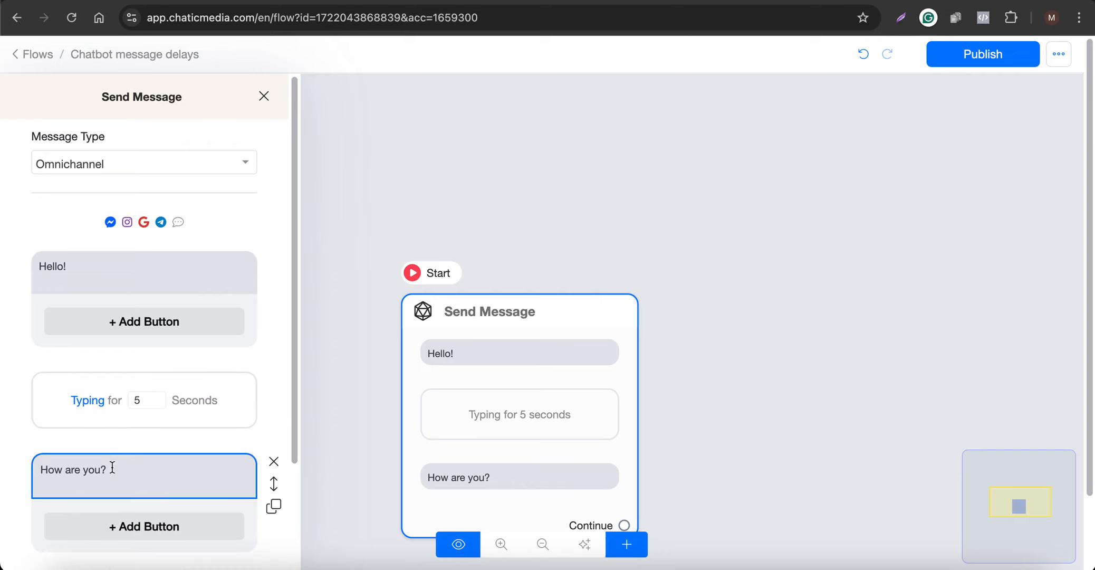
pyautogui.moveTo(113, 468); pyautogui.dragTo(46, 469)
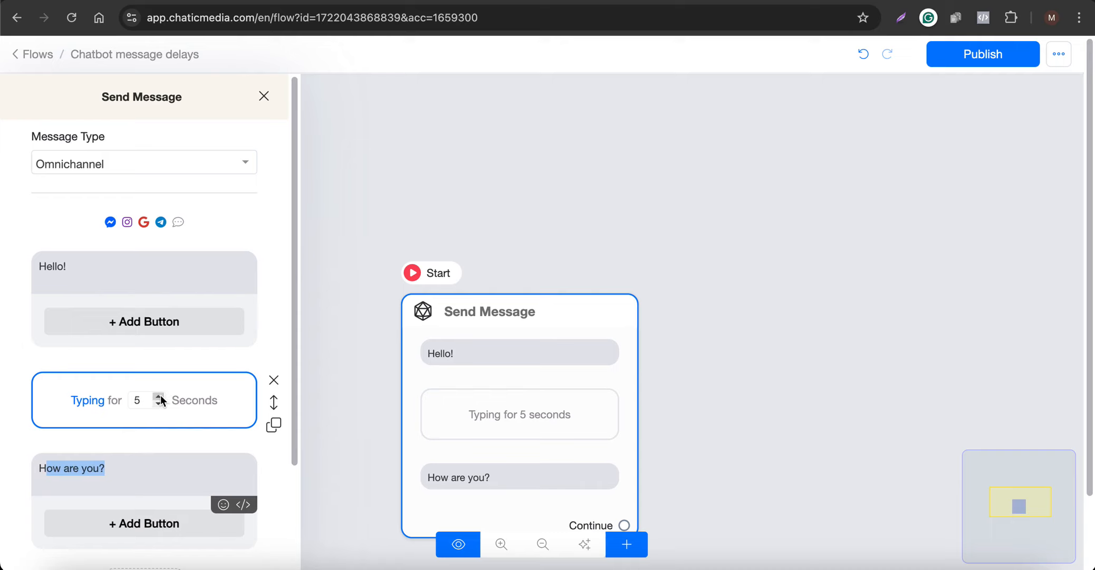
pyautogui.scroll(-3, 80, 405)
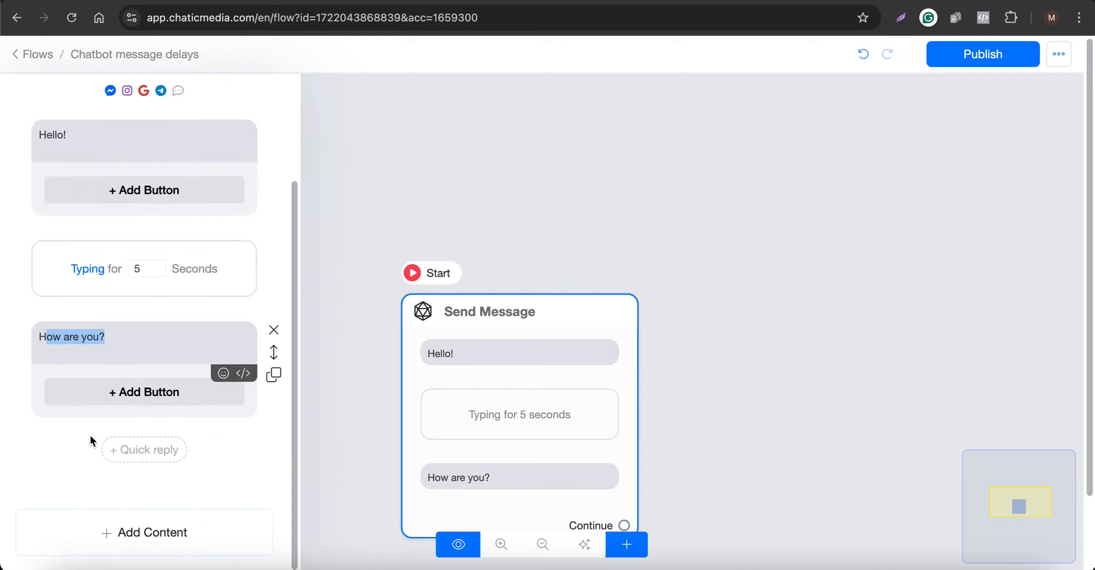
pyautogui.click(103, 537)
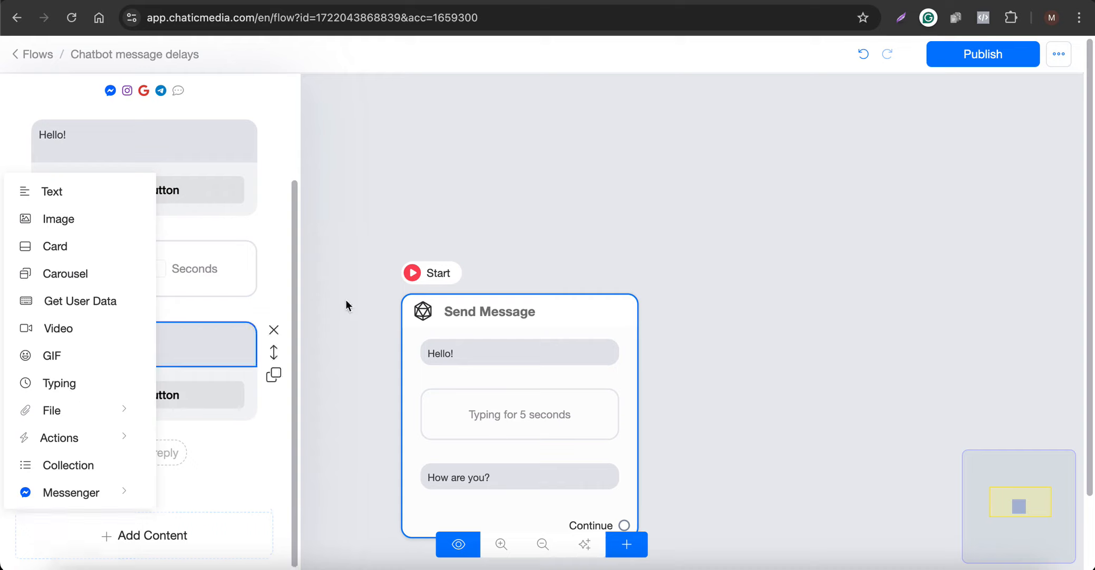
pyautogui.click(531, 202)
# - Add a Wait block to the flow and place it beside the Send Message block
pyautogui.scroll(-5, 110, 219)
pyautogui.scroll(3, 318, 293)
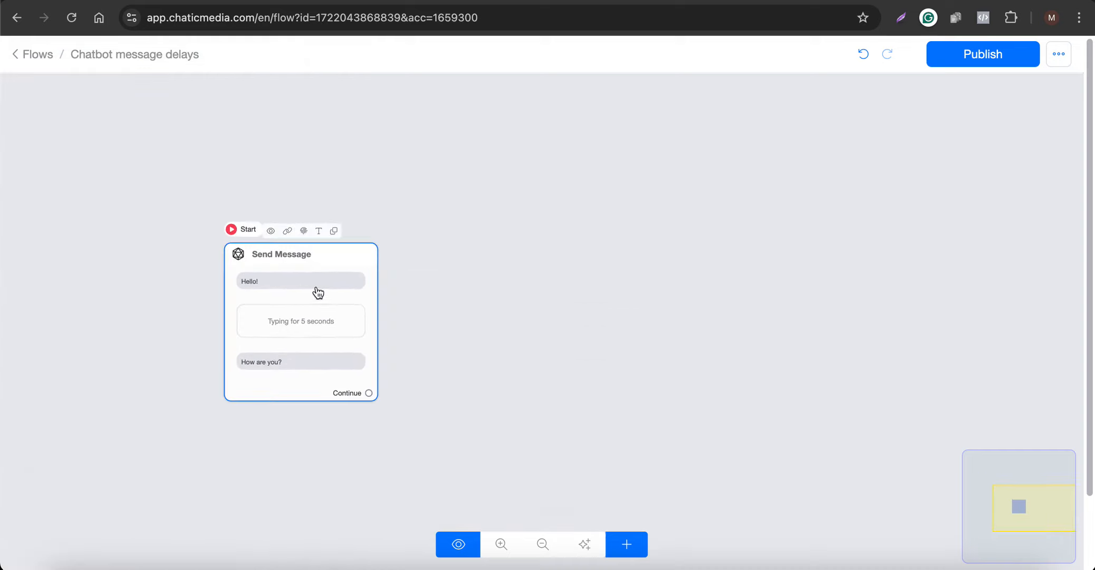
pyautogui.click(636, 551)
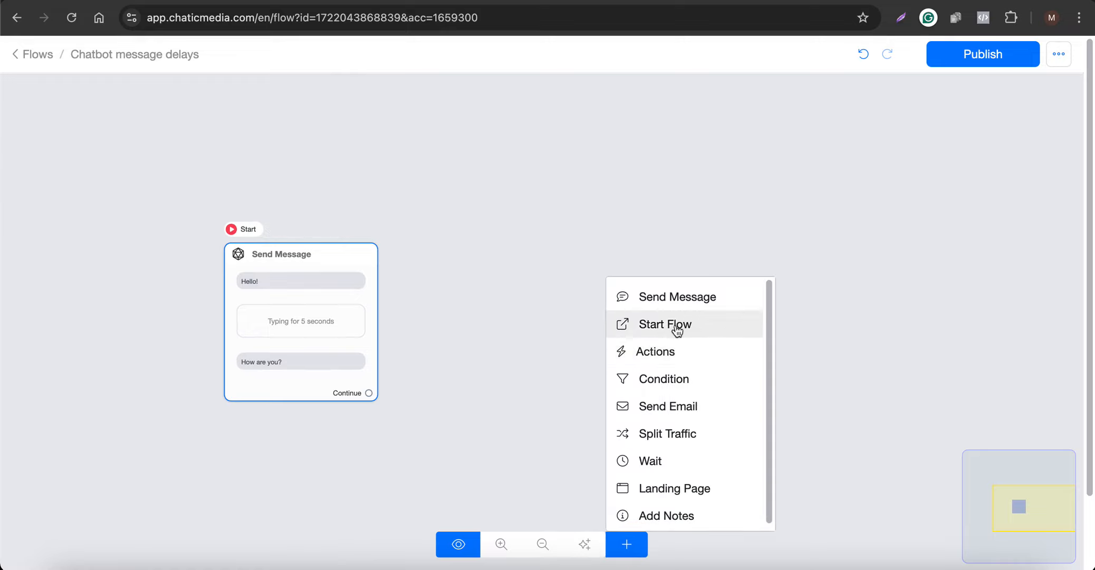
pyautogui.click(636, 460)
pyautogui.moveTo(765, 374); pyautogui.dragTo(462, 367)
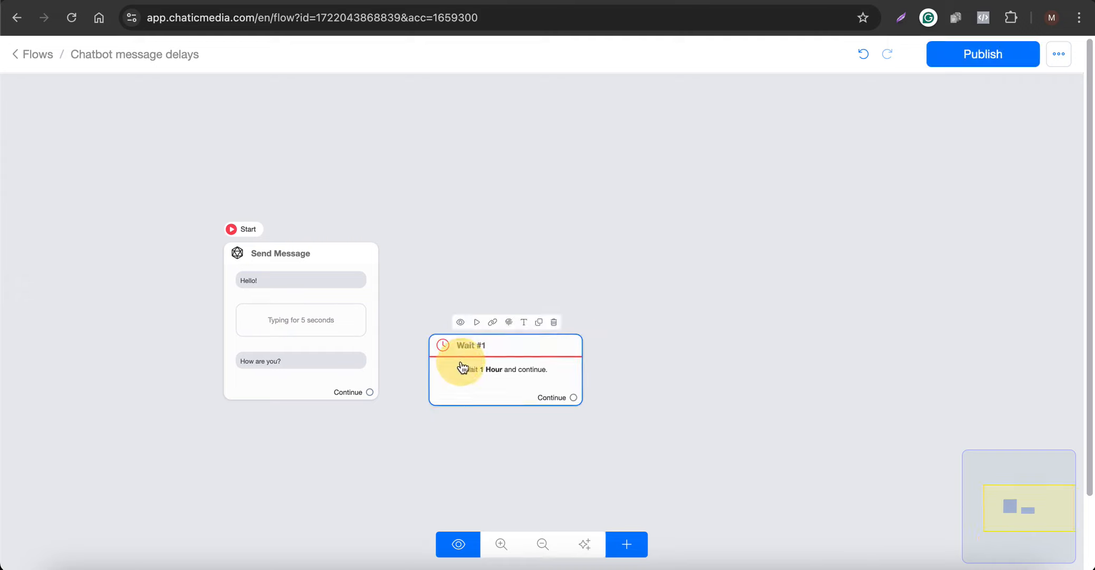
# - Set the Wait block's duration to 1 day and connect the Send Message block's Continue output to it
pyautogui.click(463, 367)
pyautogui.click(216, 209)
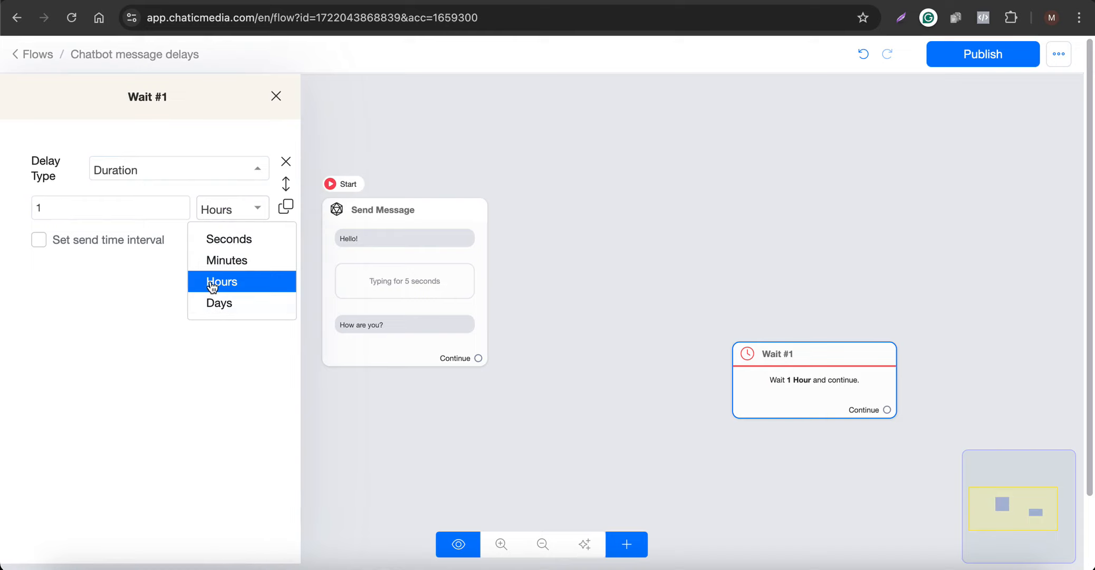
pyautogui.click(215, 304)
pyautogui.click(617, 330)
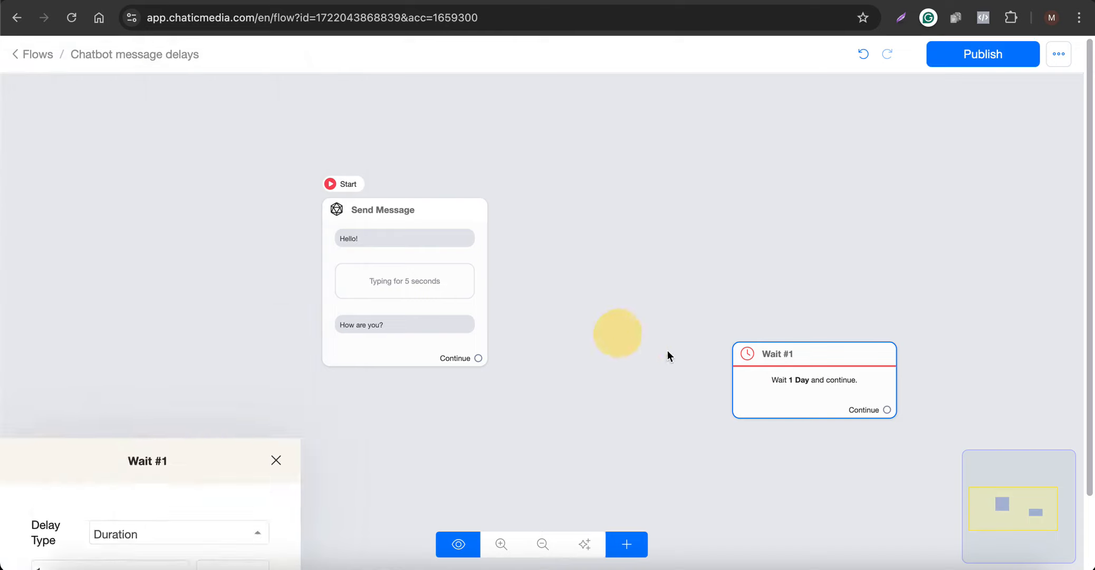
pyautogui.moveTo(807, 376); pyautogui.dragTo(715, 307)
pyautogui.moveTo(478, 358); pyautogui.dragTo(645, 285)
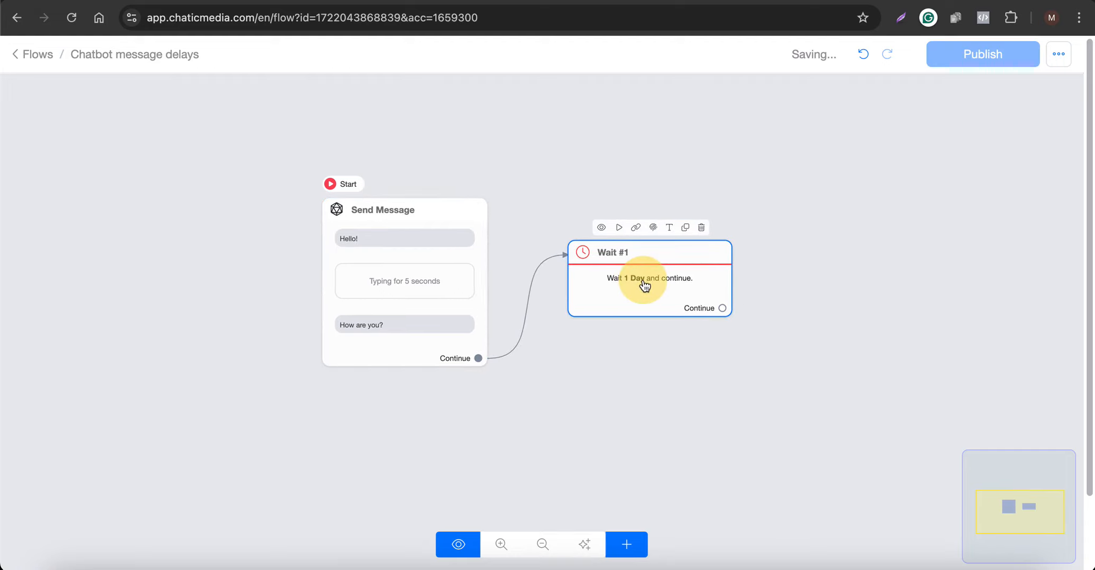
# - Add a Send Email block beside the Wait block and connect the Wait block's Continue output to it
pyautogui.click(625, 543)
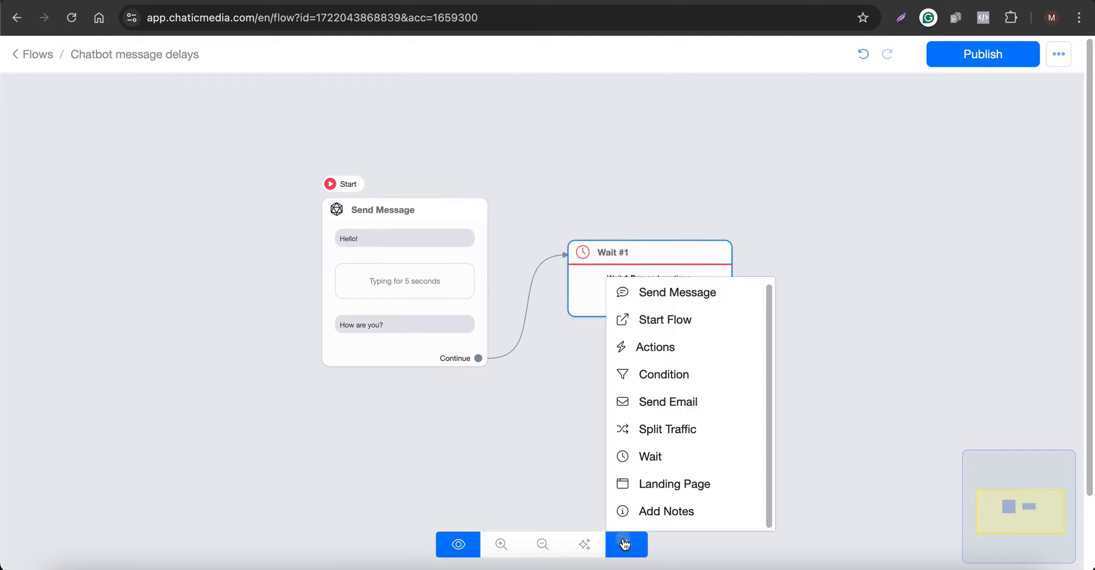
pyautogui.click(665, 411)
pyautogui.moveTo(780, 399); pyautogui.dragTo(794, 146)
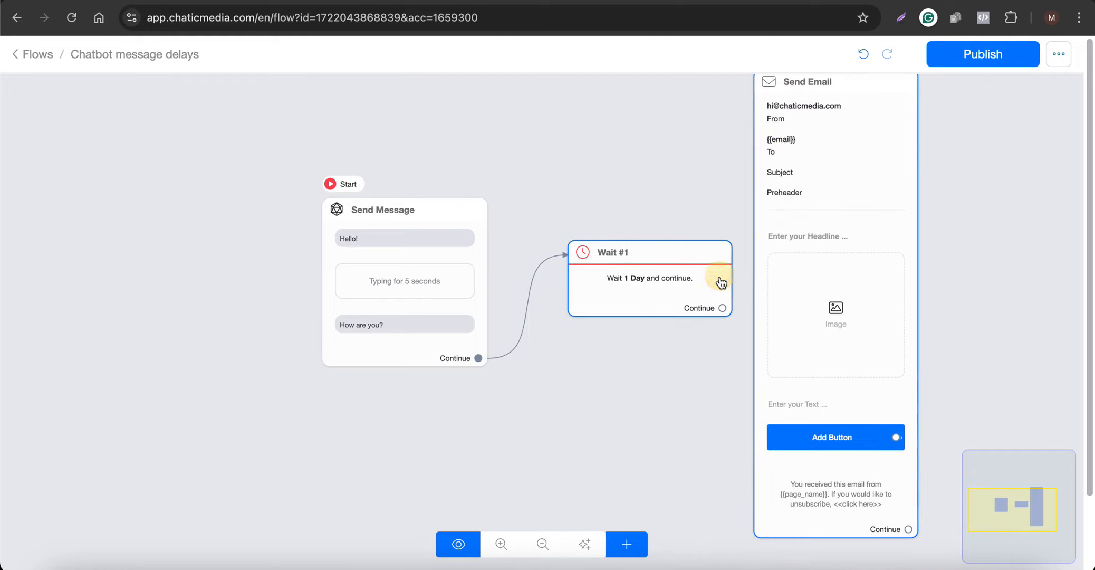
pyautogui.moveTo(723, 308); pyautogui.dragTo(807, 191)
# - Examine the Send Email block's settings, from the email topic and sender to the headline, image and text fields
pyautogui.click(806, 217)
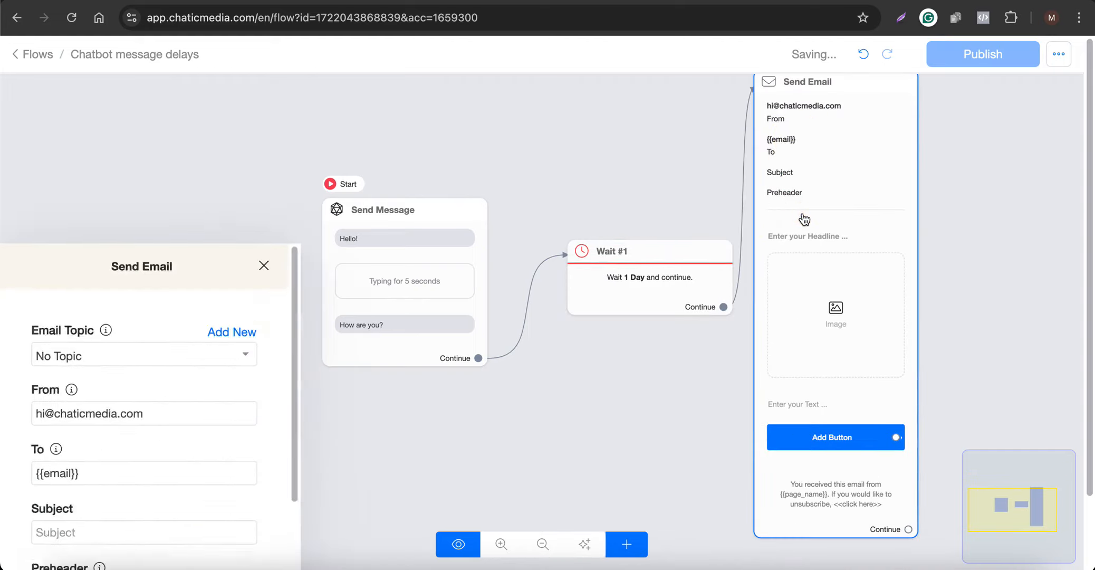
pyautogui.scroll(-3, 173, 434)
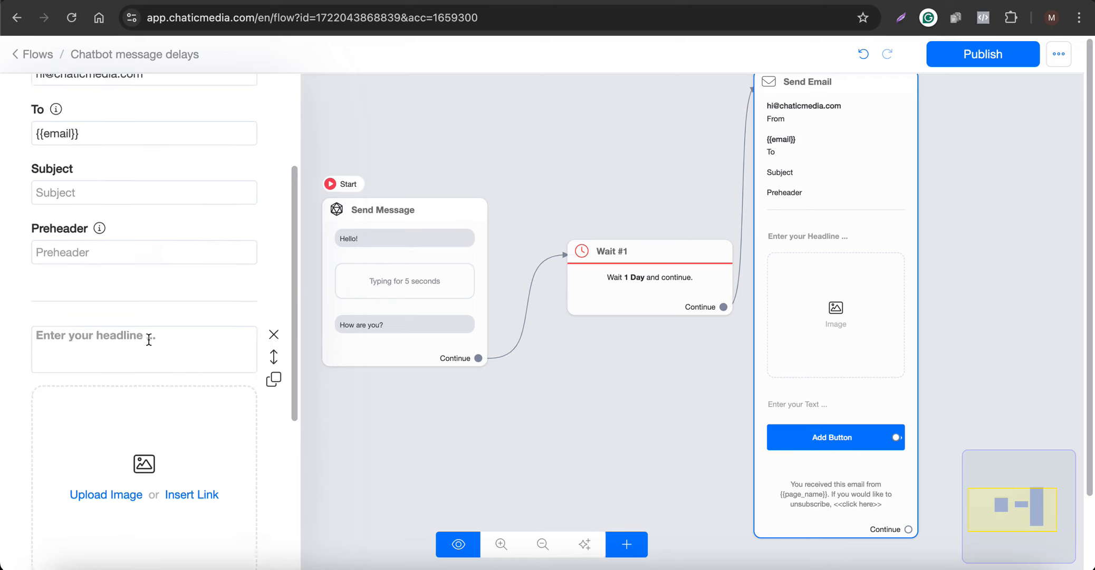
pyautogui.scroll(-2, 139, 402)
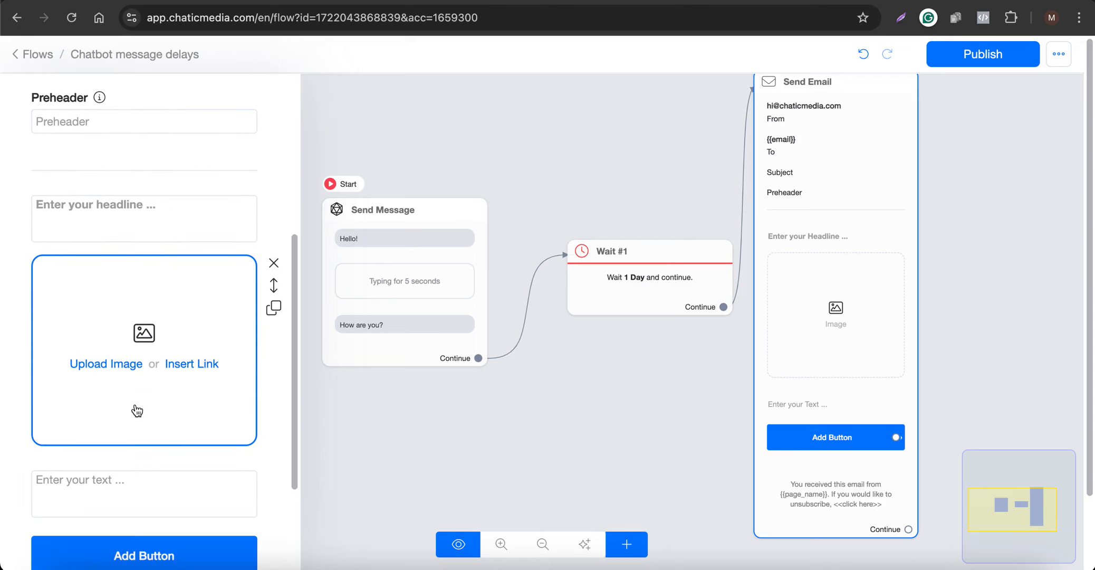
pyautogui.click(304, 421)
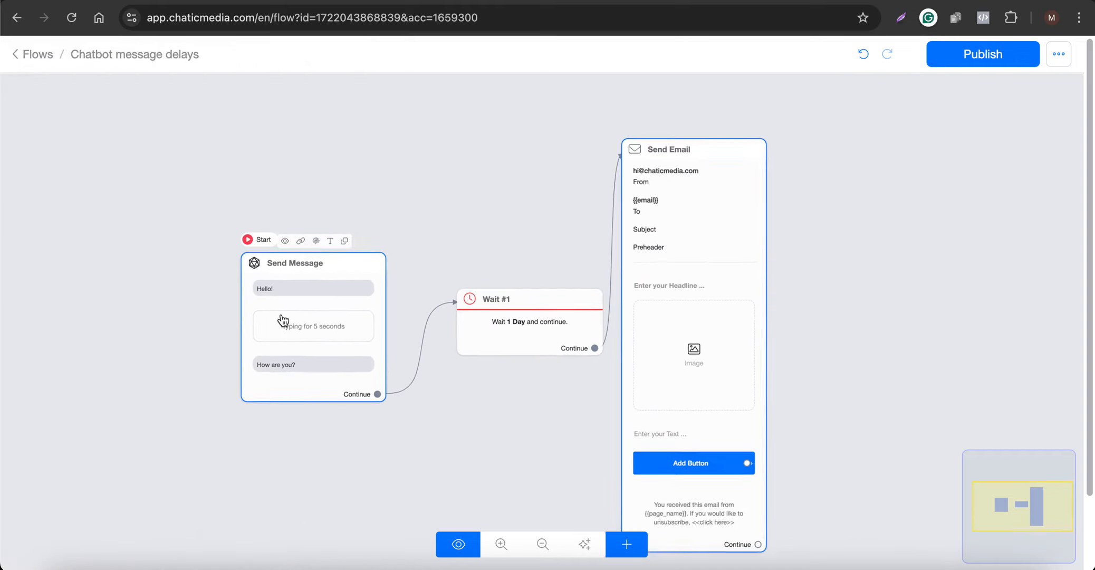
# - Move the Send Message and Wait blocks away from the Send Email block and review the Send Message block's contents
pyautogui.moveTo(322, 311); pyautogui.dragTo(177, 289)
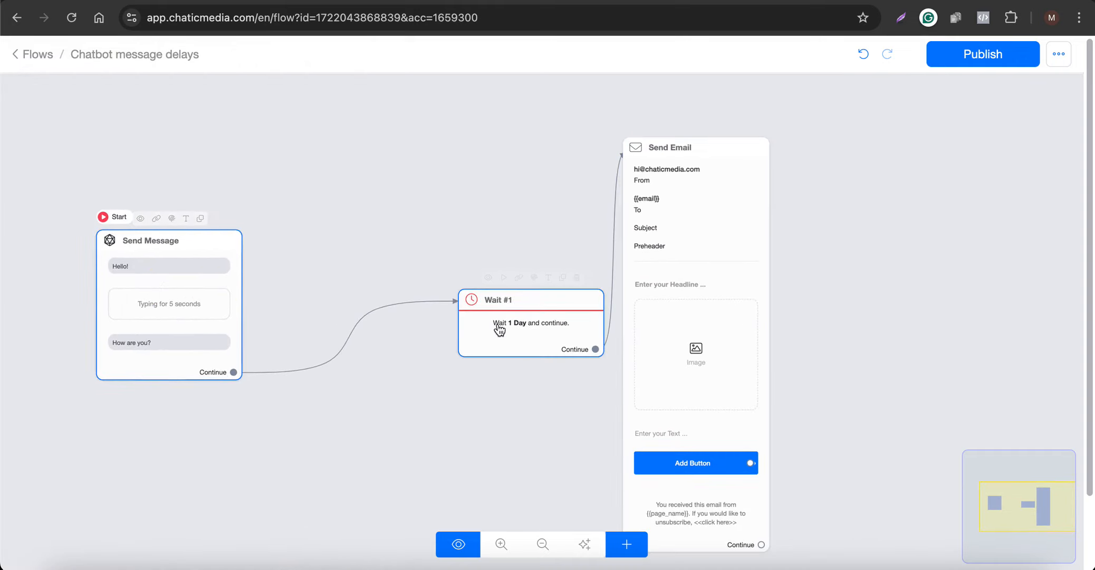
pyautogui.moveTo(496, 324); pyautogui.dragTo(359, 325)
pyautogui.click(166, 230)
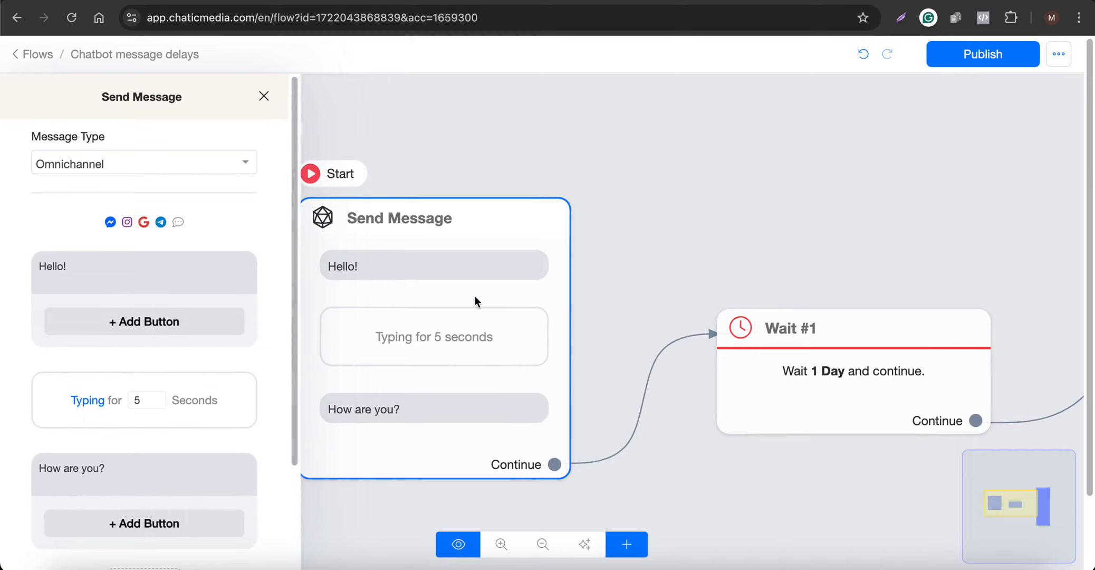
pyautogui.click(573, 229)
# - Delete the Send Email block from the flow
pyautogui.scroll(-1, 57, 234)
pyautogui.scroll(-1, 56, 241)
pyautogui.scroll(-1, 308, 269)
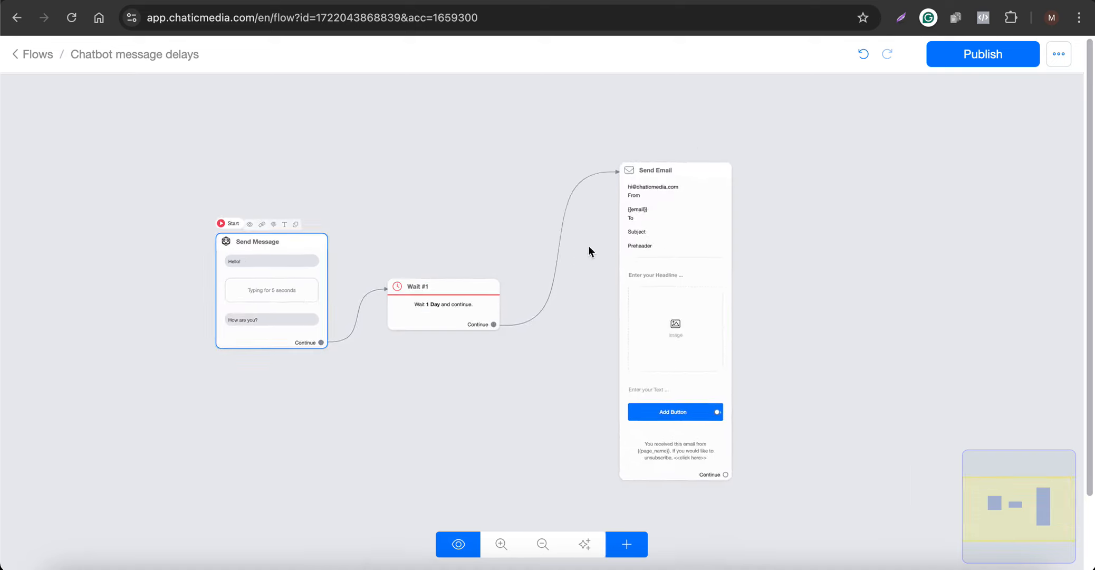
pyautogui.click(711, 155)
pyautogui.scroll(1, 475, 328)
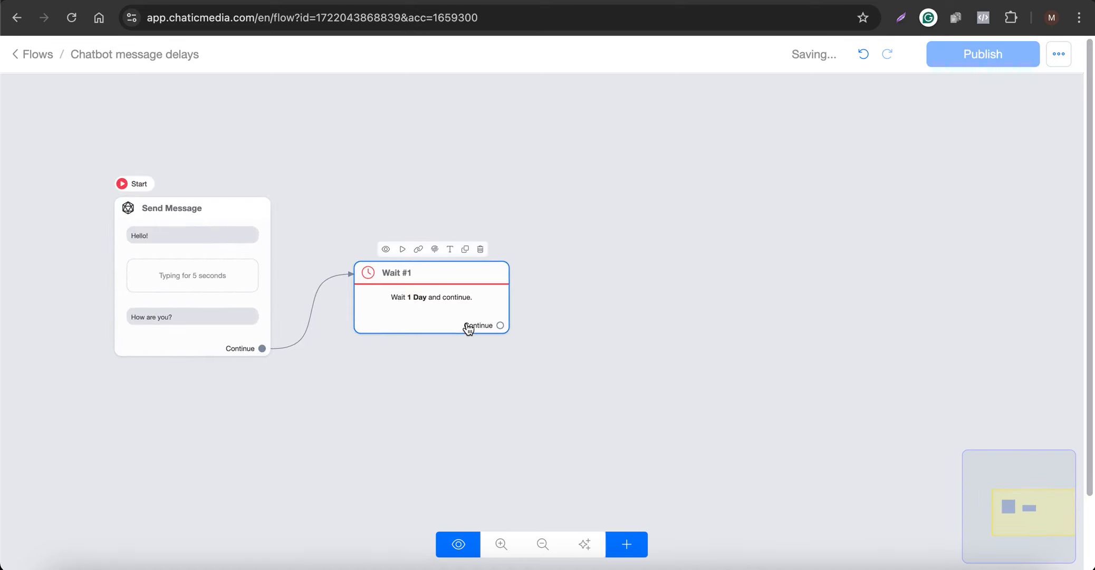
# - Set the Wait block's delay to a duration of 30 seconds
pyautogui.click(465, 327)
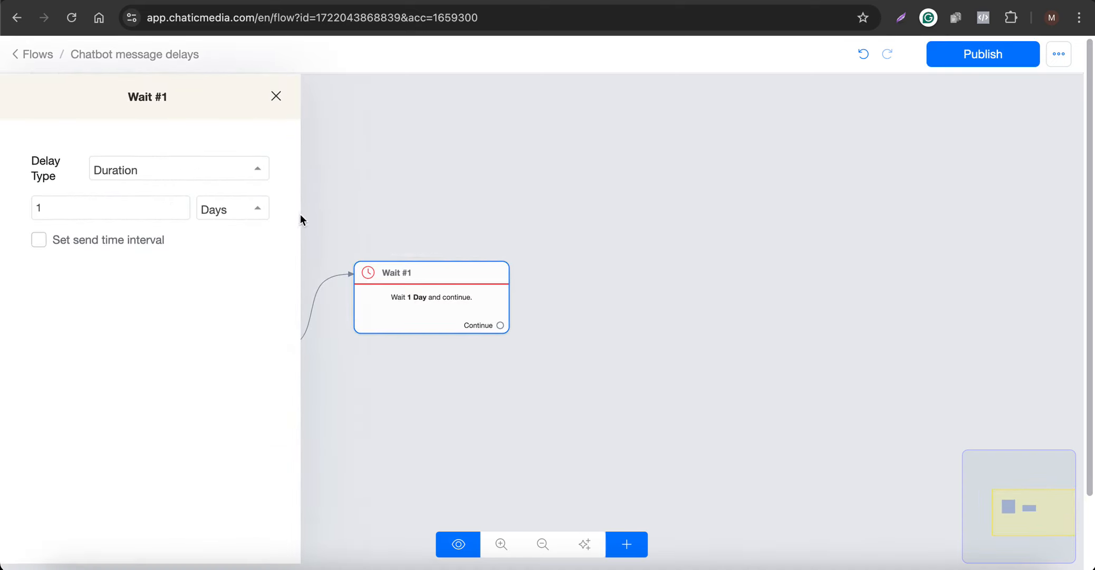
pyautogui.click(148, 176)
pyautogui.click(213, 208)
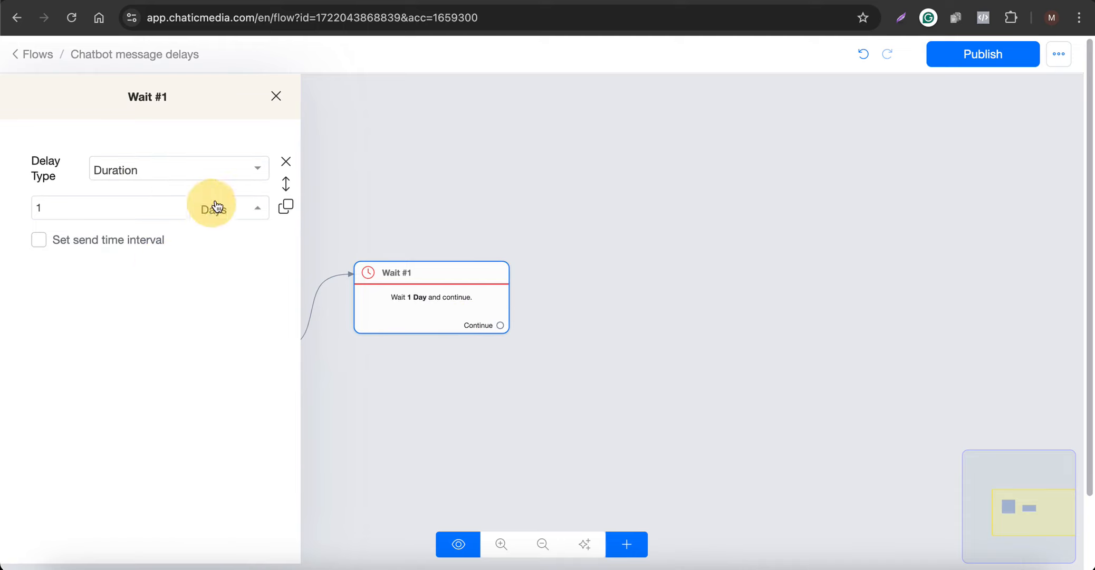
pyautogui.click(232, 210)
pyautogui.click(241, 243)
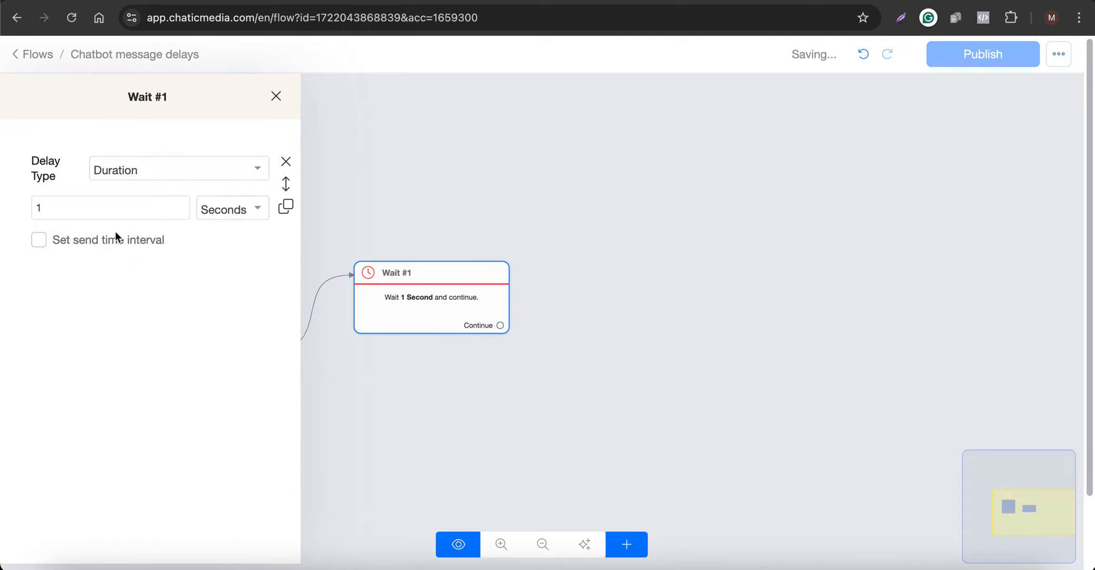
pyautogui.moveTo(97, 208); pyautogui.dragTo(2, 205)
pyautogui.write('30')
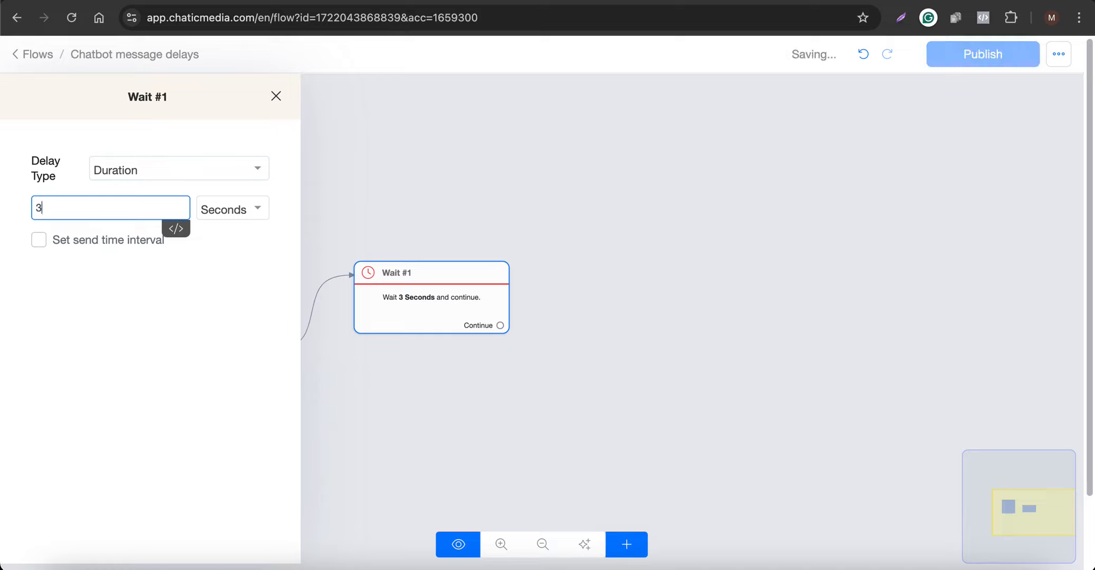
pyautogui.click(391, 185)
pyautogui.scroll(3, 199, 287)
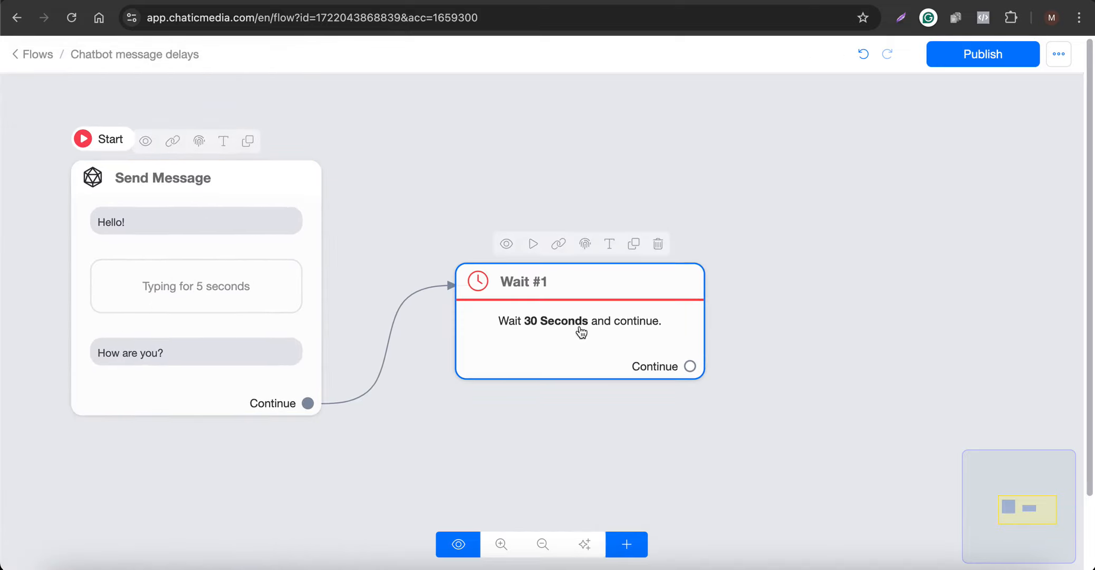
# - Add a second Send Message block beside the Wait block and connect the Wait block's Continue output to it
pyautogui.scroll(-3, 255, 405)
pyautogui.click(637, 547)
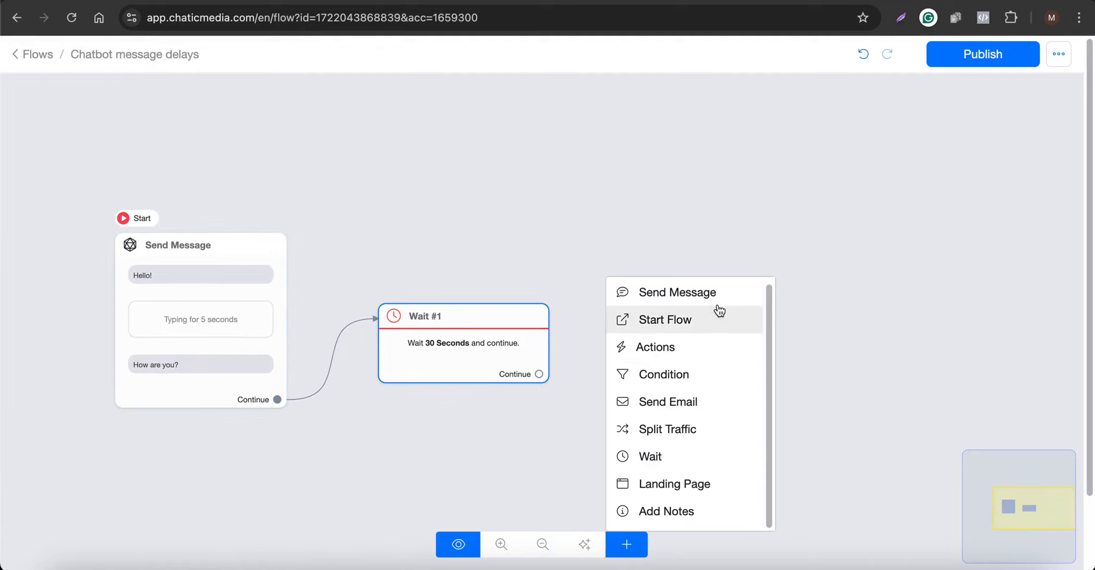
pyautogui.click(681, 291)
pyautogui.moveTo(539, 374); pyautogui.dragTo(675, 312)
# - Add a text to the new Send Message block reading "This is a message sent to you after 30 seconds"
pyautogui.click(193, 386)
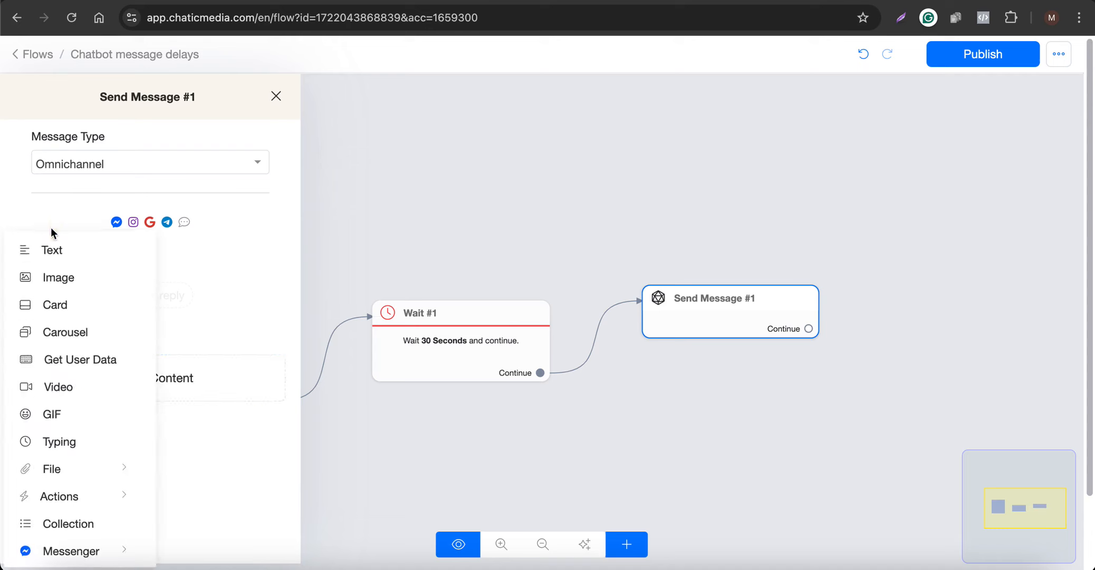
pyautogui.click(52, 250)
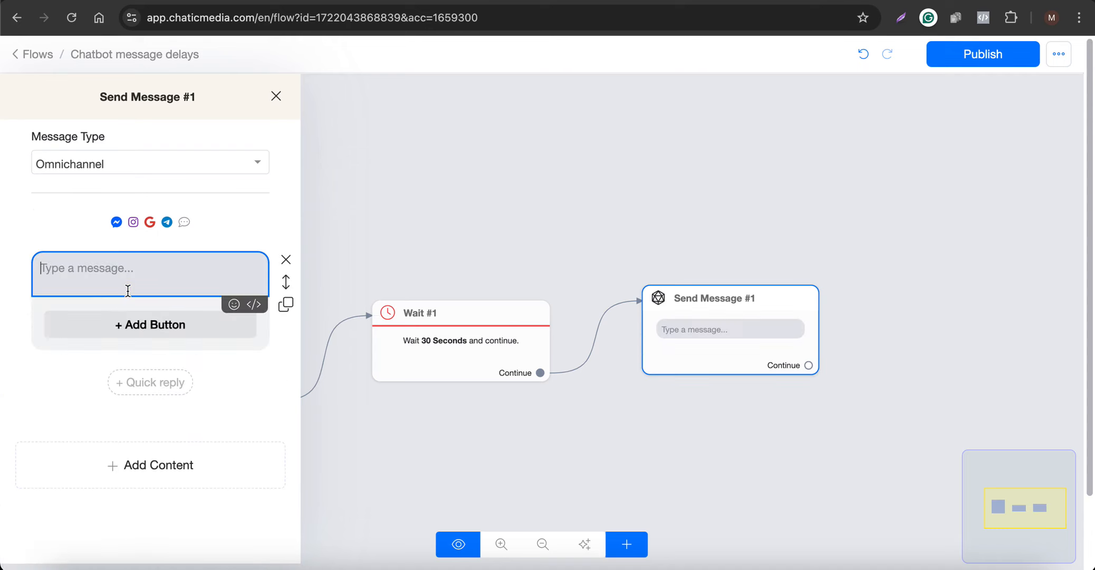
pyautogui.press('F5')
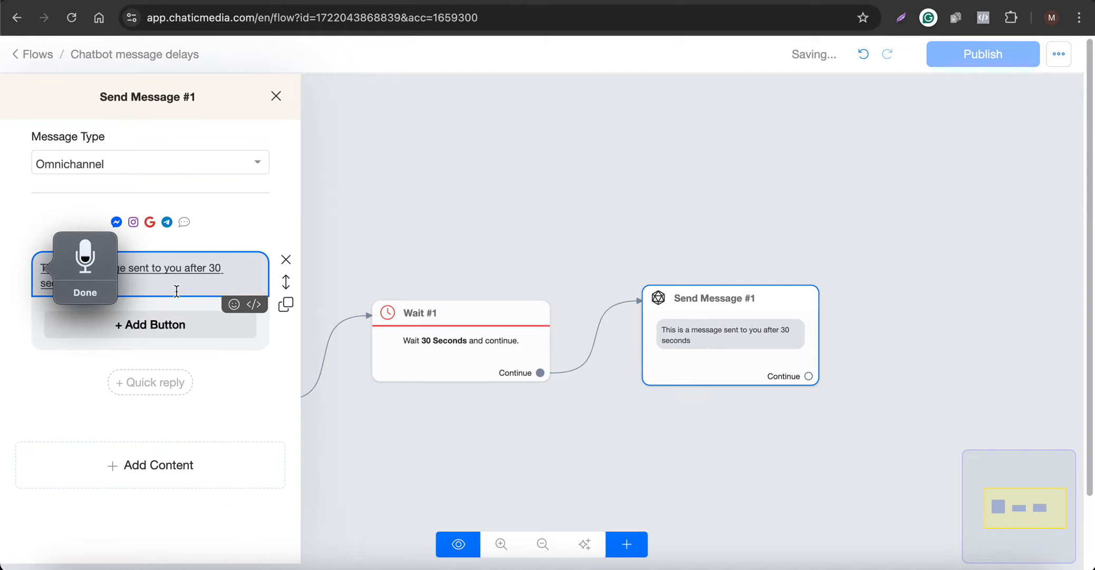
pyautogui.click(199, 288)
pyautogui.click(416, 305)
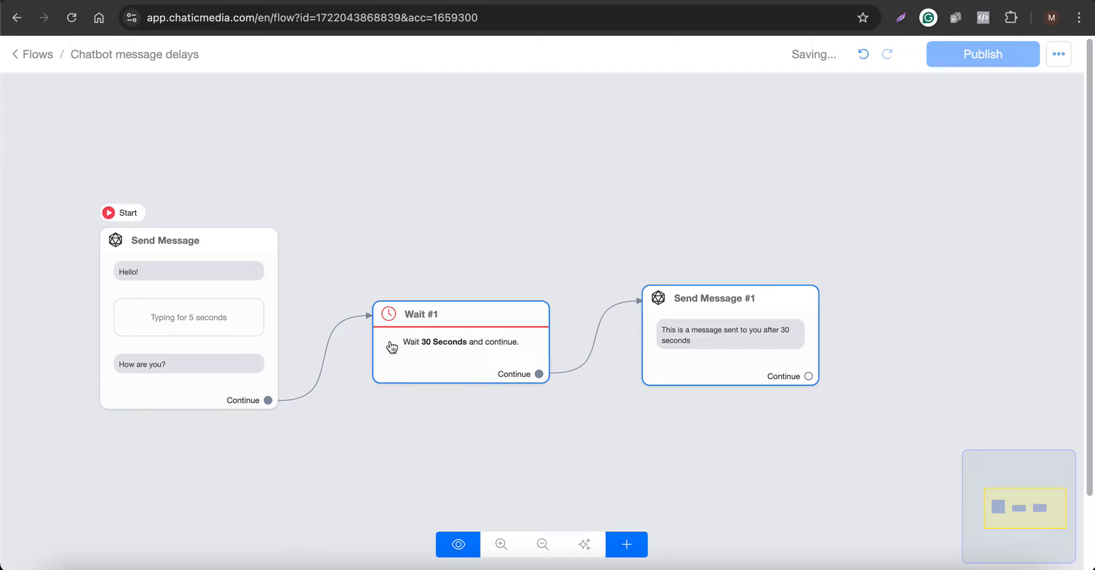
# - Add the black-and-white GIF of a boy resting his chin, found by searching "wait", and place it above the 30-second text
pyautogui.click(684, 333)
pyautogui.click(142, 467)
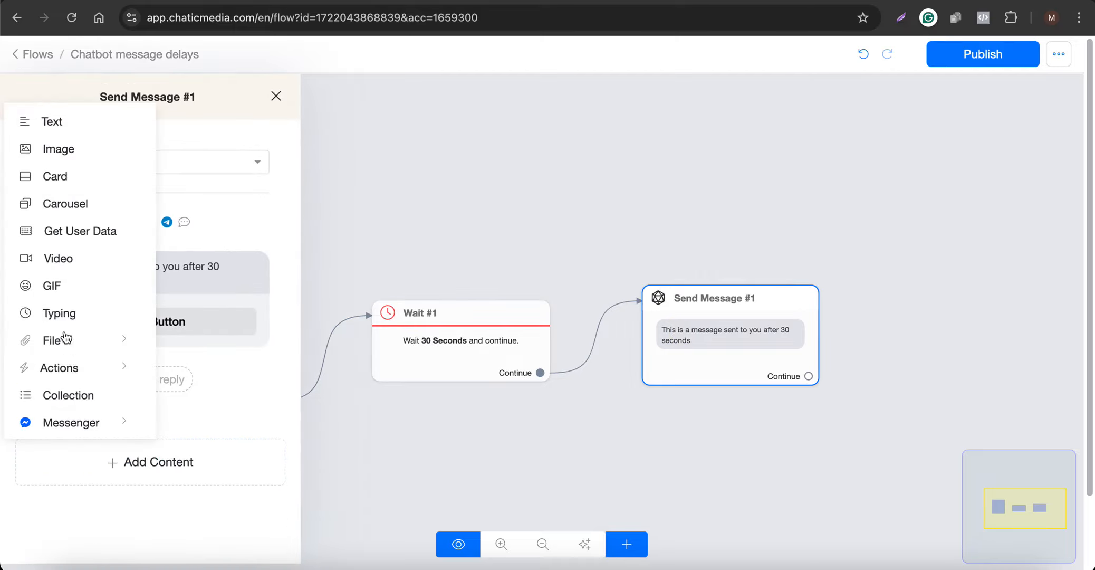
pyautogui.click(56, 298)
pyautogui.click(111, 452)
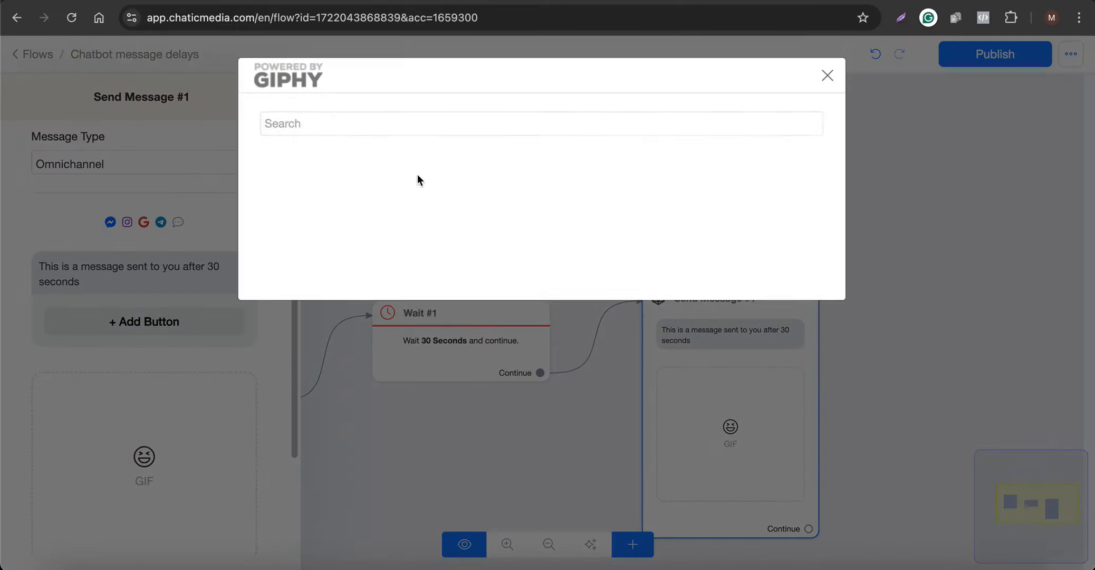
pyautogui.write('wait')
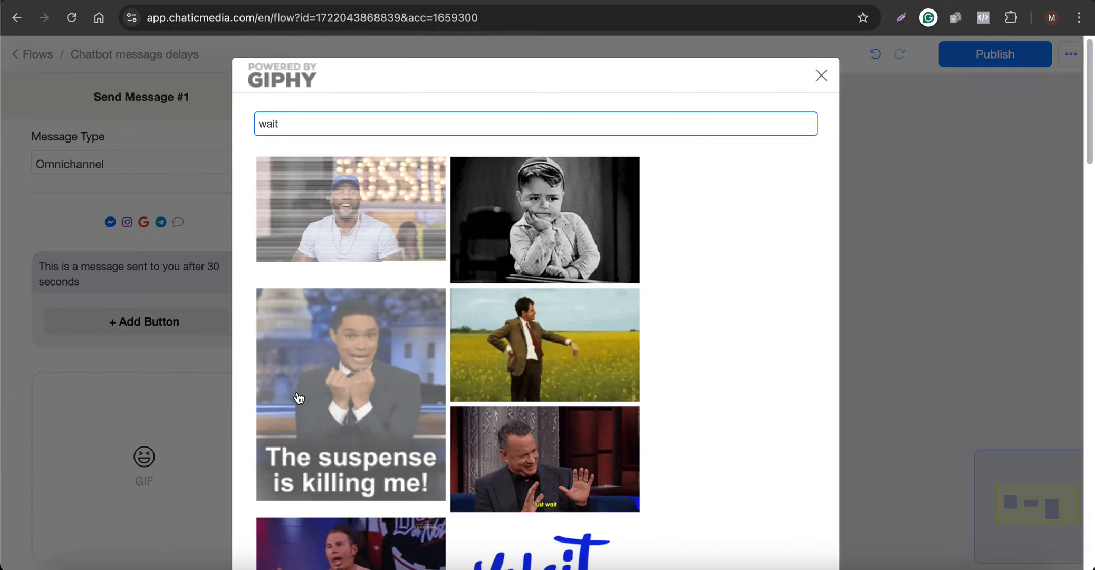
pyautogui.click(523, 241)
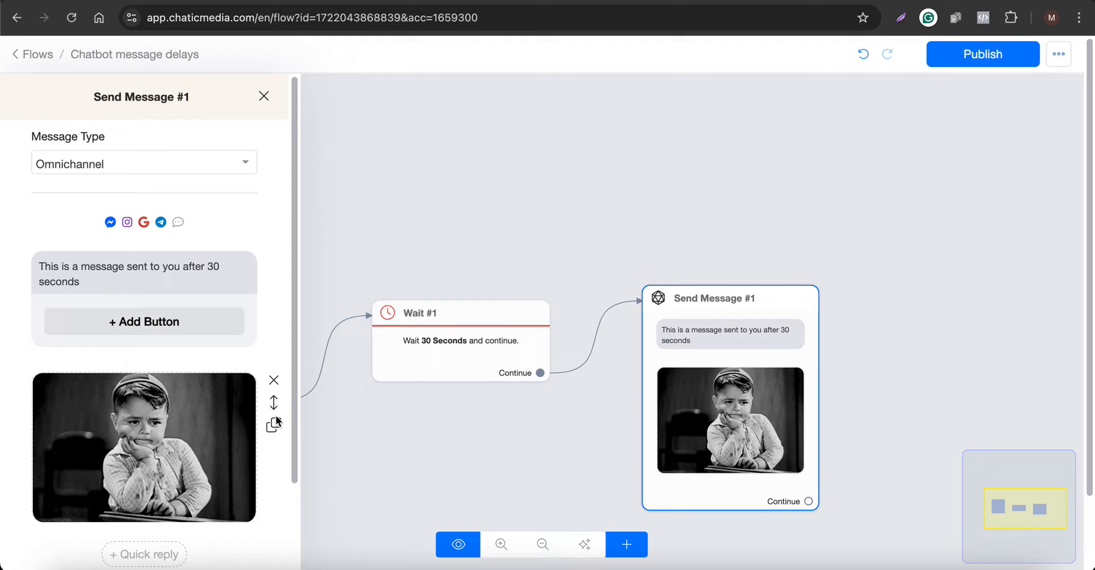
pyautogui.moveTo(267, 404); pyautogui.dragTo(146, 248)
pyautogui.click(553, 201)
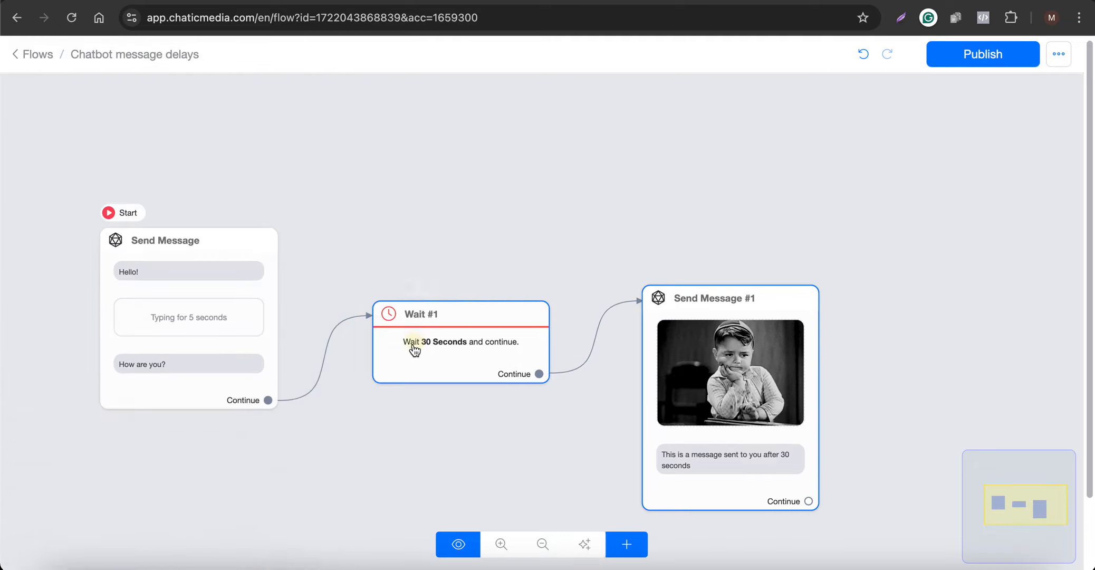
# - Look over the connected Wait and Send Message blocks and publish the flow
pyautogui.scroll(5, 724, 441)
pyautogui.scroll(-5, 648, 312)
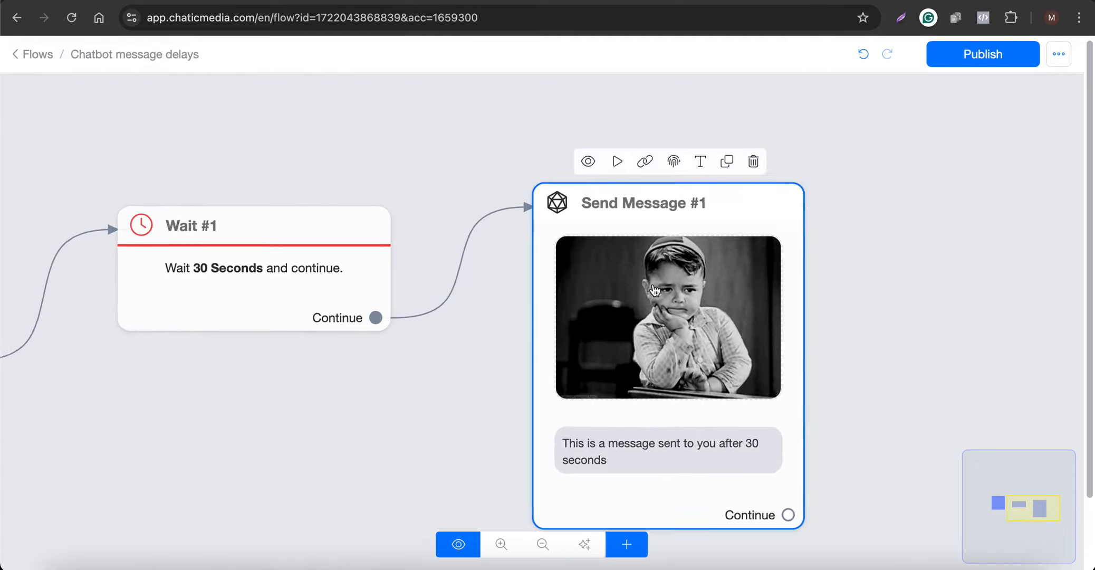
pyautogui.scroll(3, 633, 445)
pyautogui.scroll(-4, 692, 374)
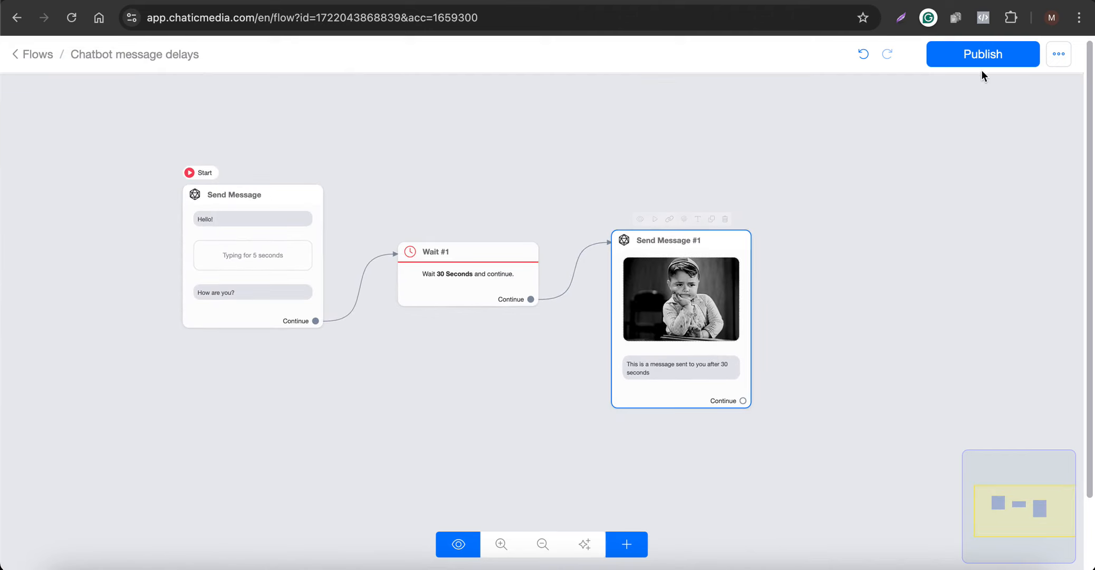
pyautogui.click(1002, 55)
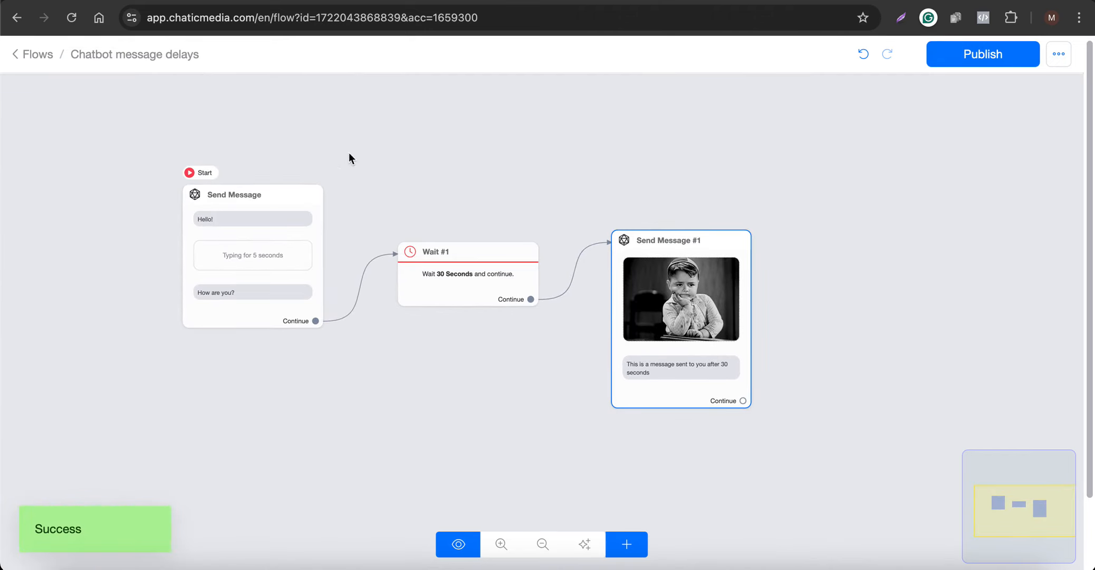
# - Review the first Send Message block's contents, and look at the Demo - Chatic Media Facebook page and its chat
pyautogui.moveTo(323, 204)
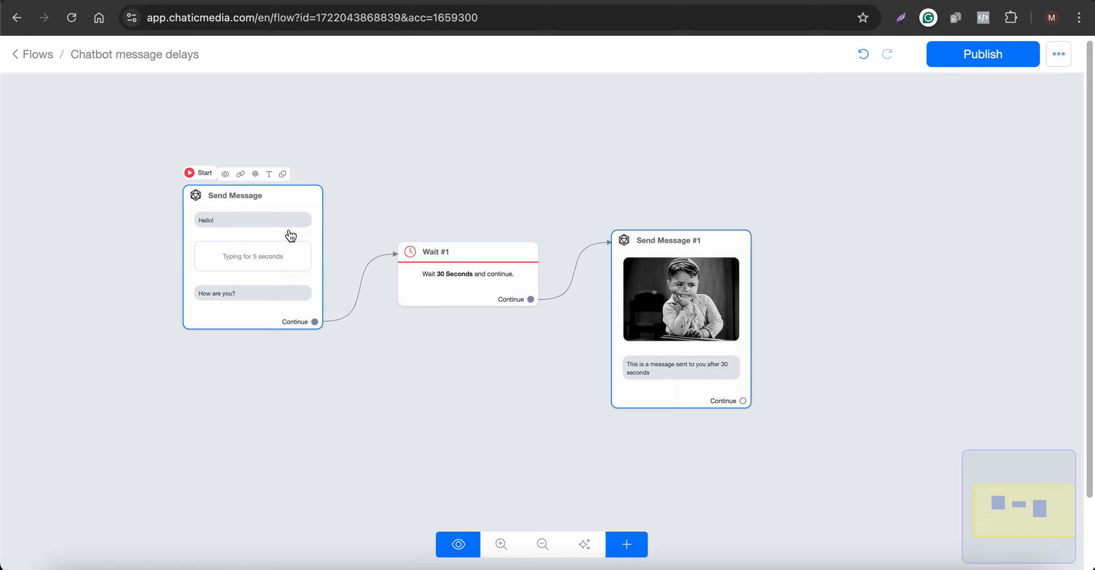
pyautogui.click(257, 224)
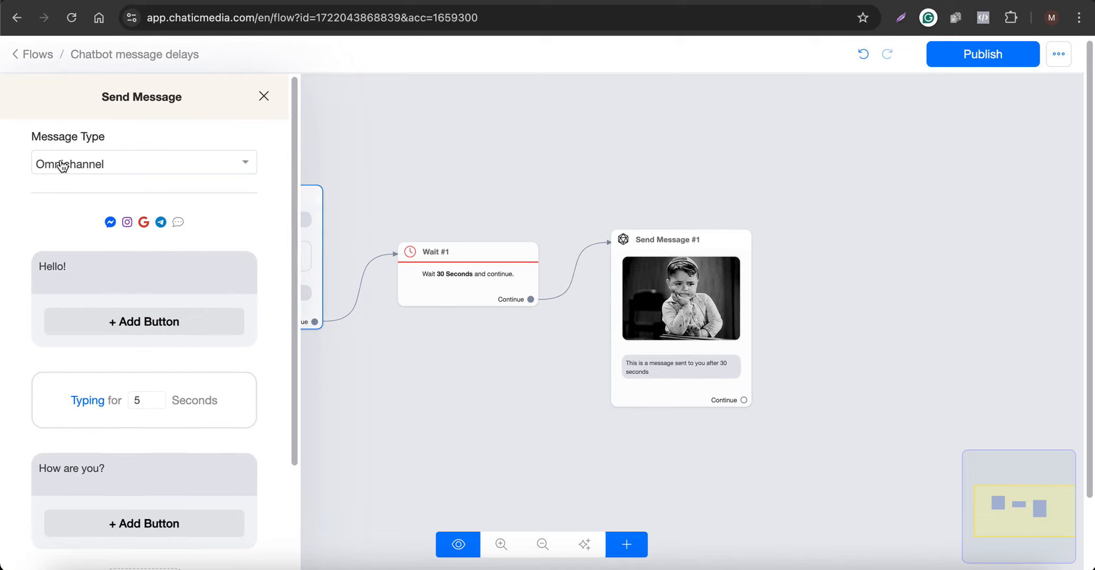
pyautogui.click(561, 201)
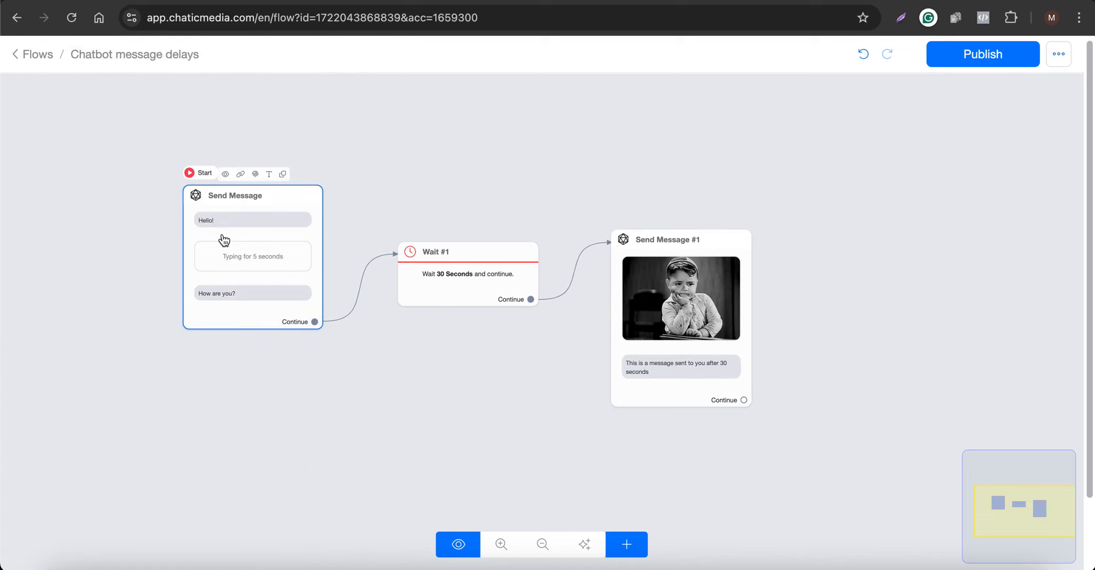
pyautogui.click(826, 1)
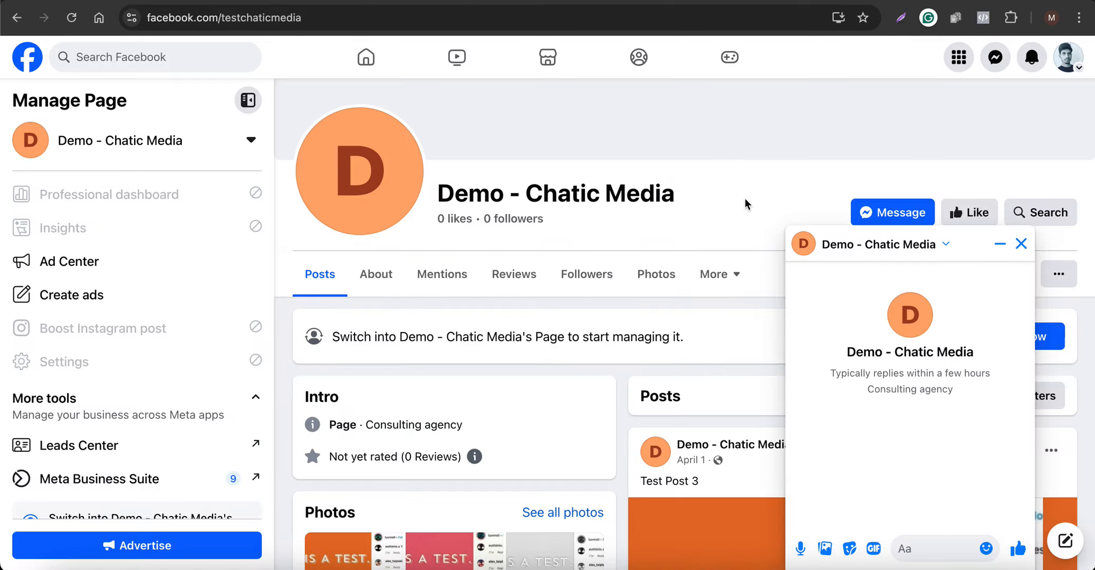
# - Create a new keyword in the Chatic Media dashboard with "999" as the user message
pyautogui.click(476, 1)
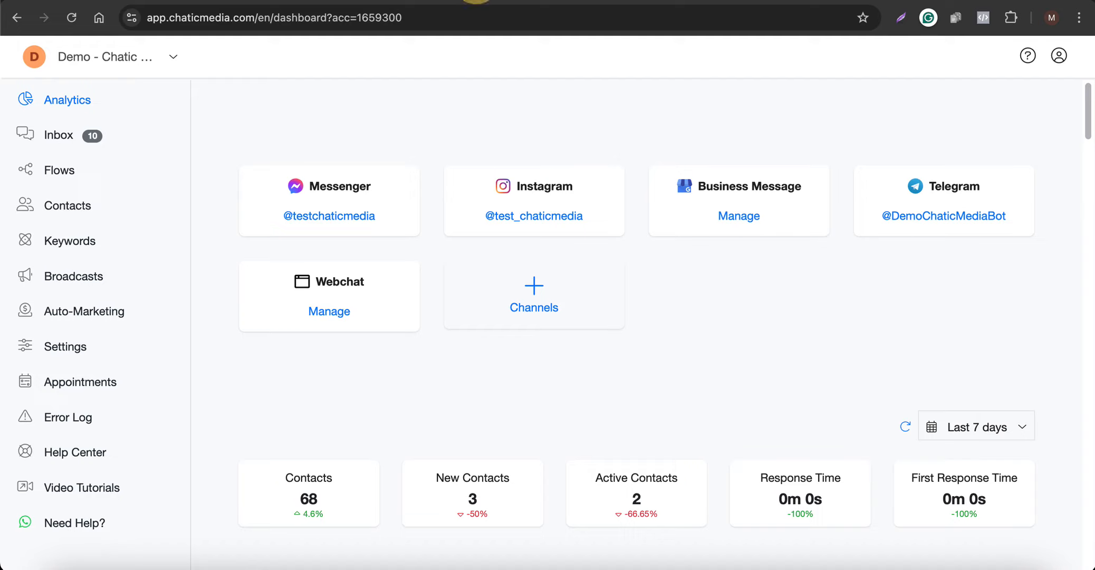
pyautogui.click(69, 247)
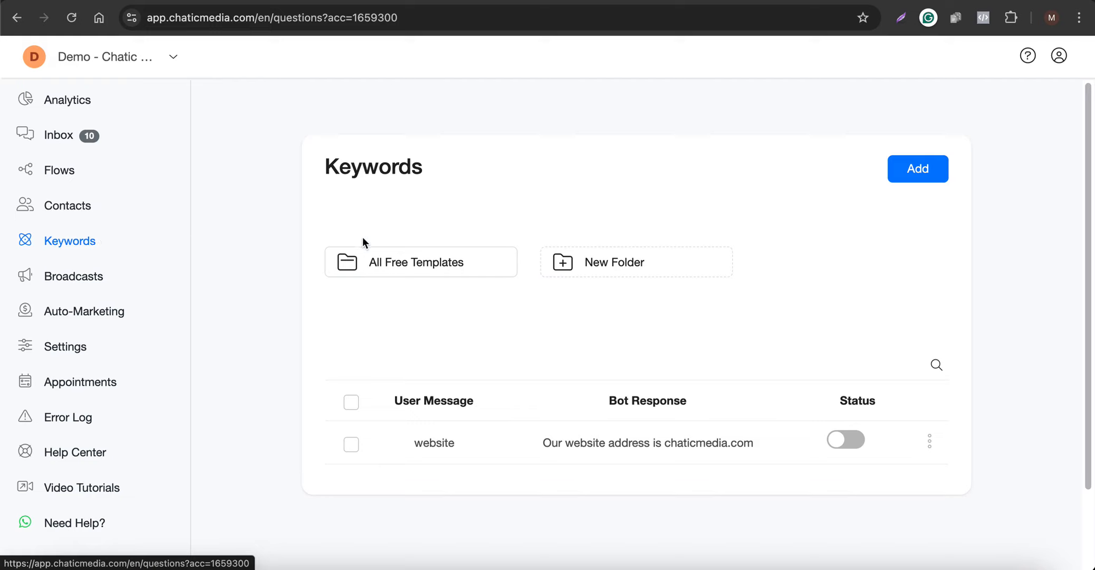
pyautogui.click(918, 168)
pyautogui.click(544, 160)
pyautogui.write('999')
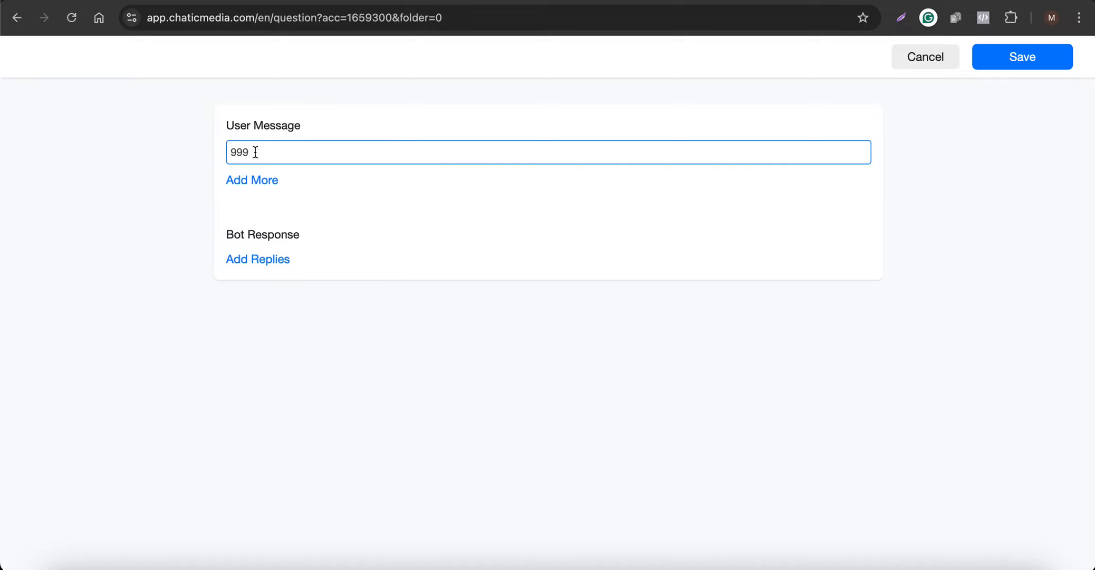
pyautogui.moveTo(255, 153); pyautogui.dragTo(146, 154)
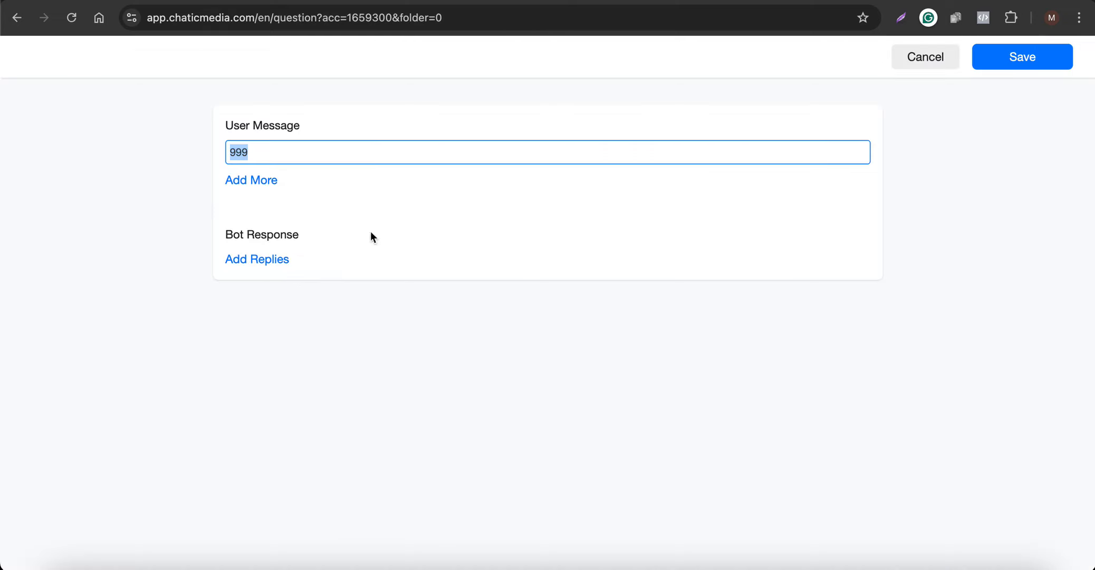
# - Set the keyword's bot response to the "Chatbot message delays" flow and save the keyword
pyautogui.click(257, 259)
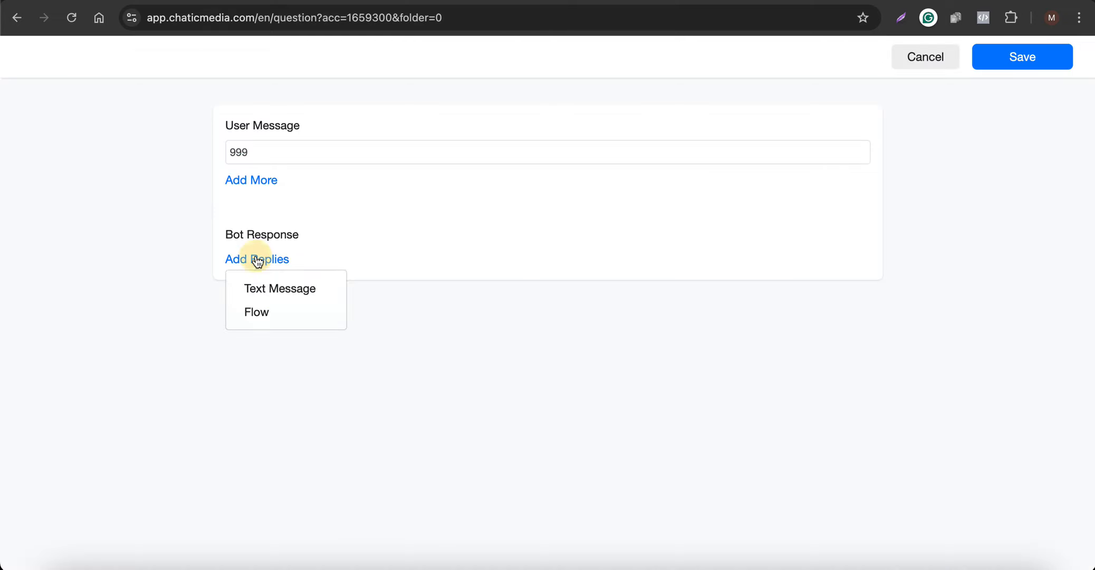
pyautogui.click(257, 313)
pyautogui.click(380, 269)
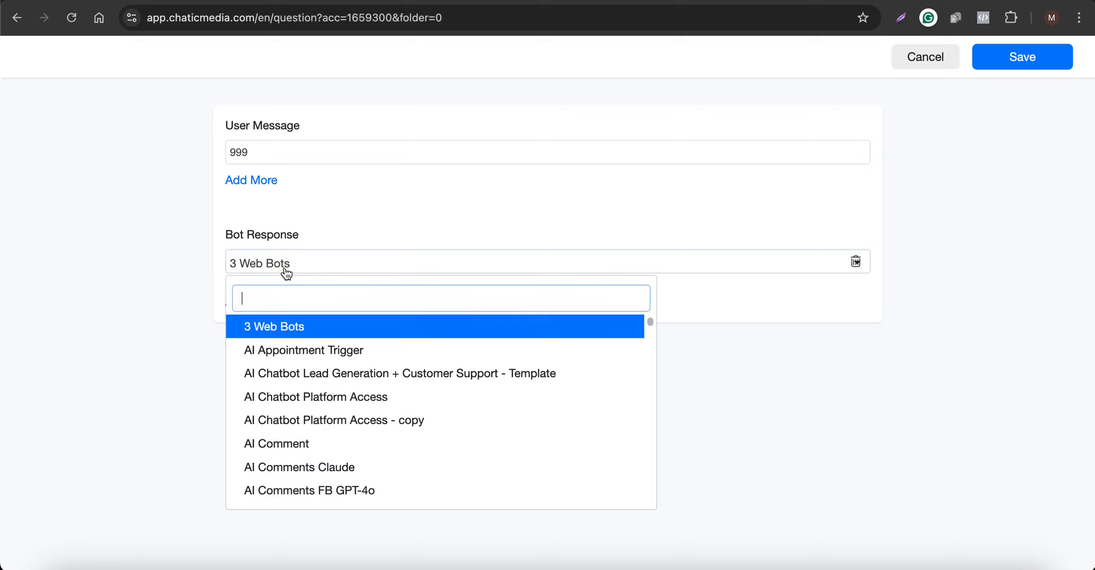
pyautogui.write('chatd')
pyautogui.press('BackSpace')
pyautogui.write('bot me')
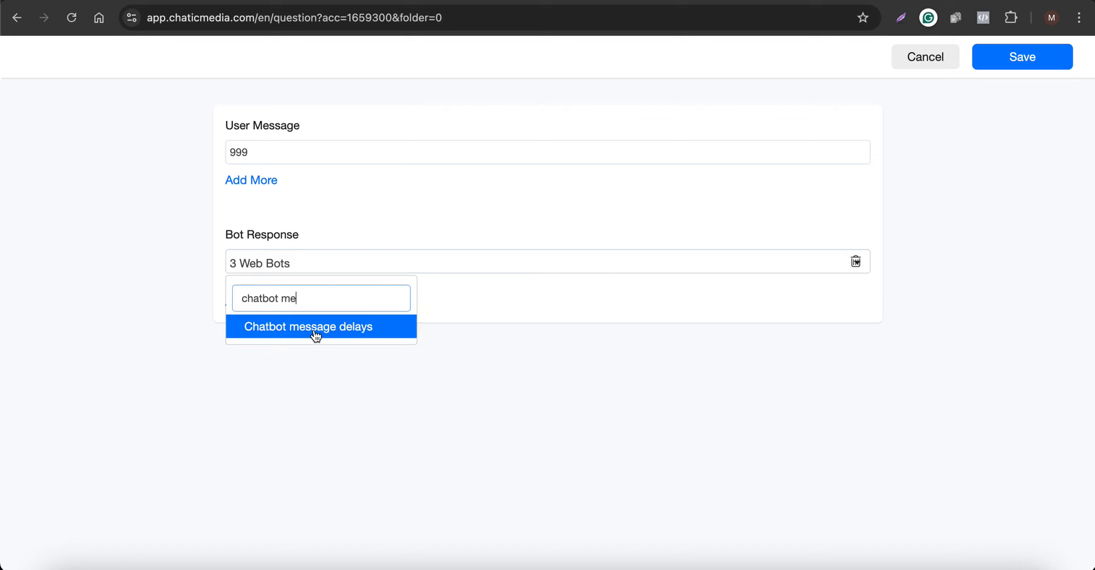
pyautogui.click(319, 326)
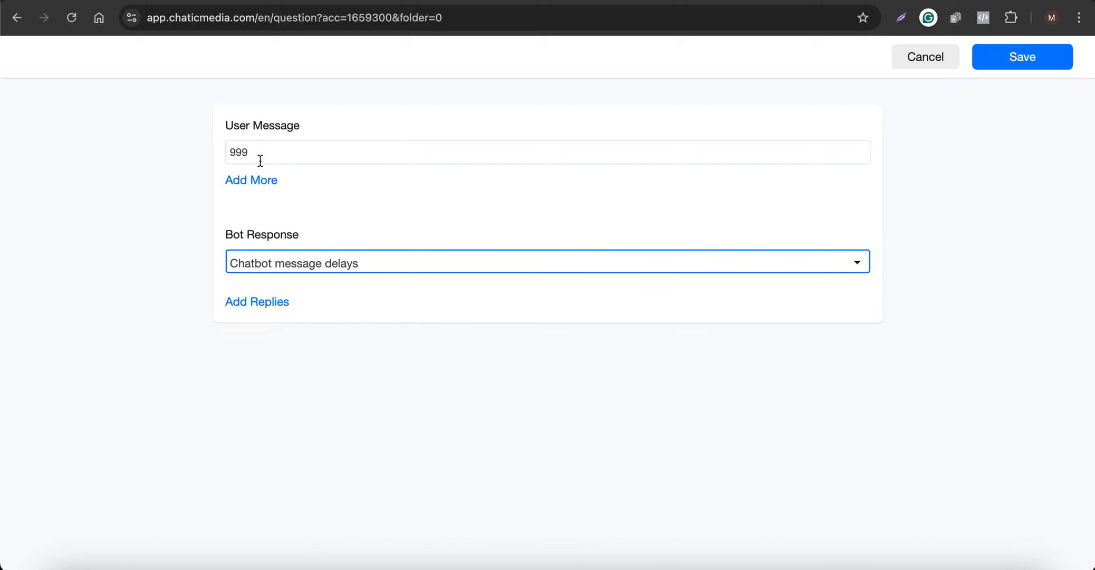
pyautogui.moveTo(260, 161); pyautogui.dragTo(180, 153)
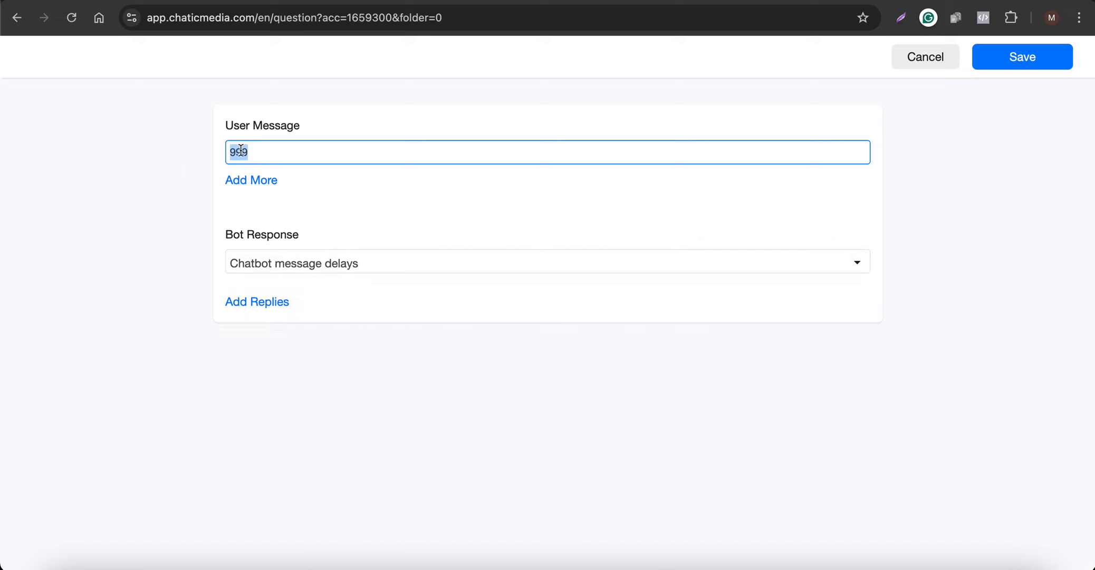
pyautogui.click(1024, 66)
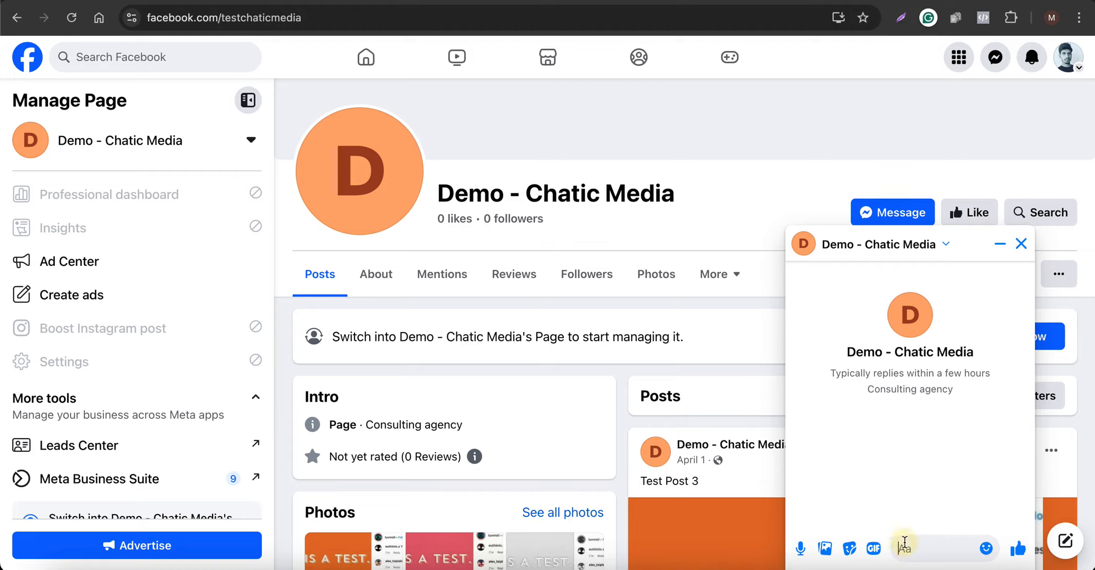
# - Send "999" in the Facebook page's chat to test the flow, and return to the flow builder
pyautogui.write('999')
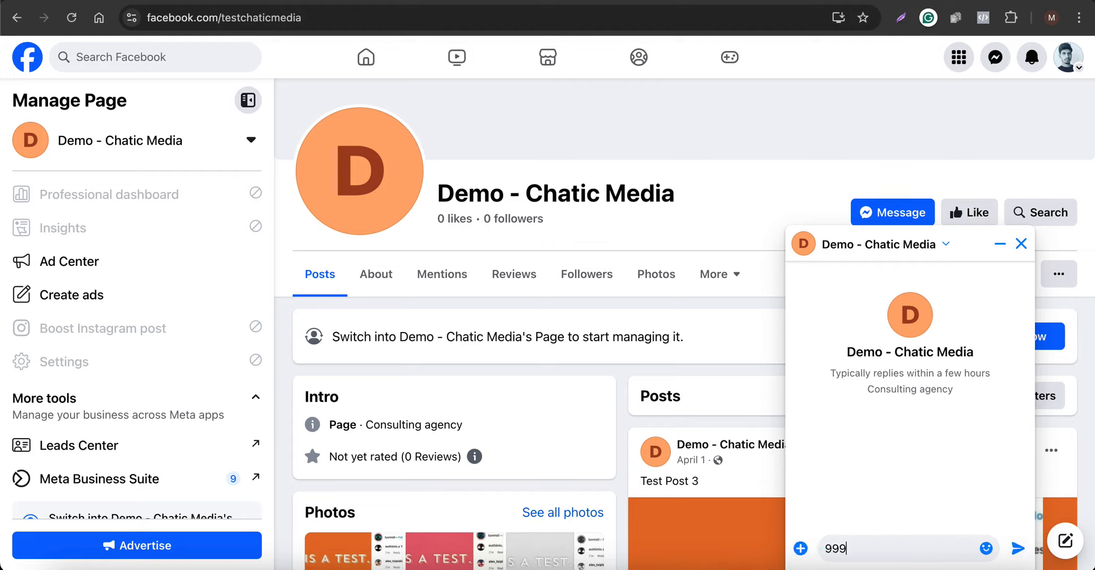
pyautogui.press('Return')
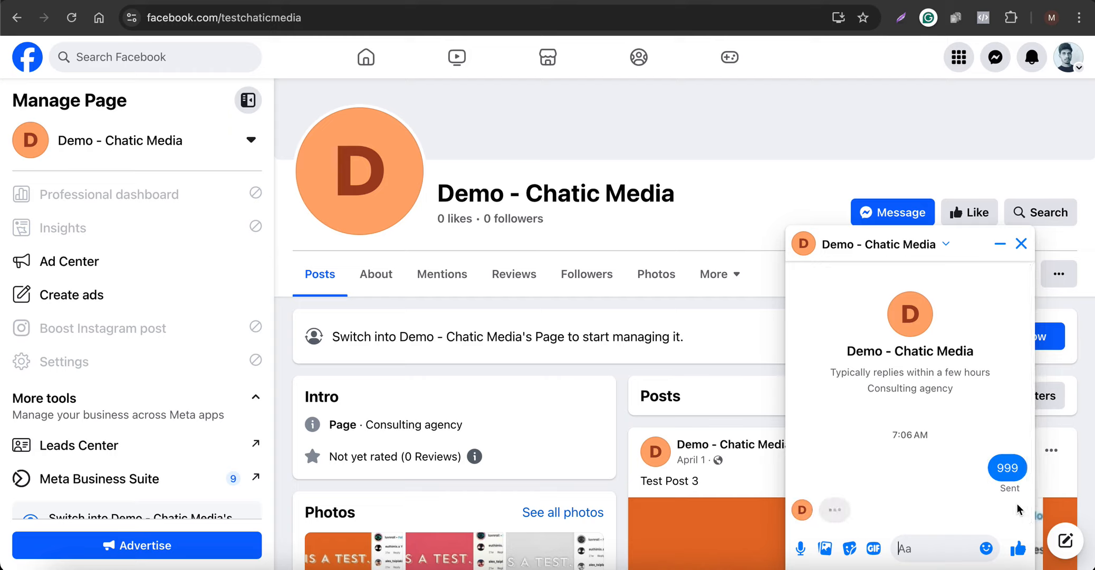
pyautogui.click(846, 510)
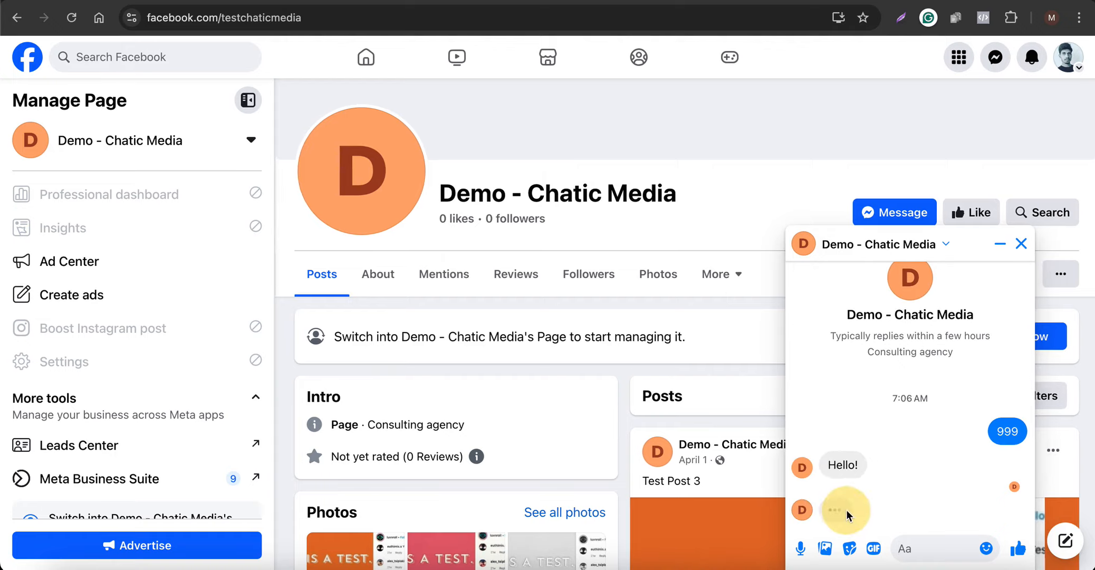
pyautogui.click(676, 1)
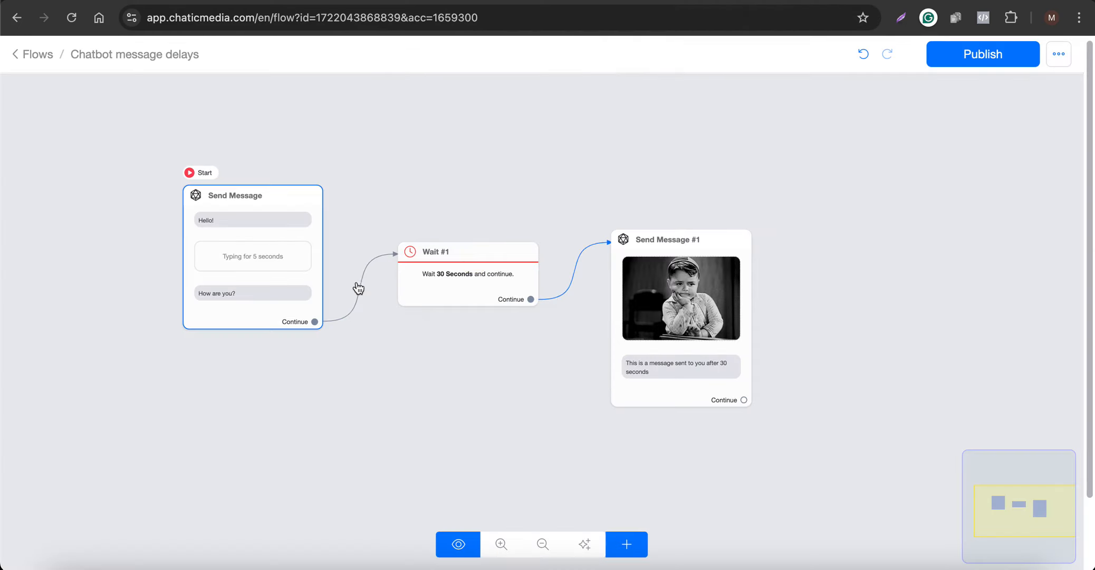
# - Review the published flow's delay blocks and check the replies in the Facebook page's chat, returning to the flow builder
pyautogui.scroll(3, 243, 306)
pyautogui.scroll(-3, 211, 290)
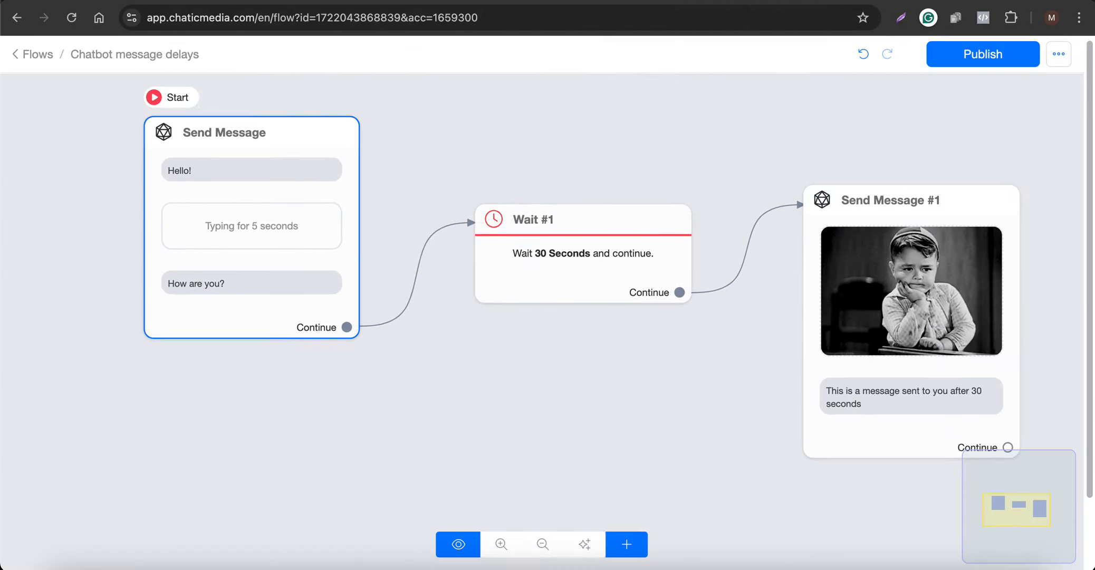
pyautogui.click(866, 1)
pyautogui.moveTo(856, 496)
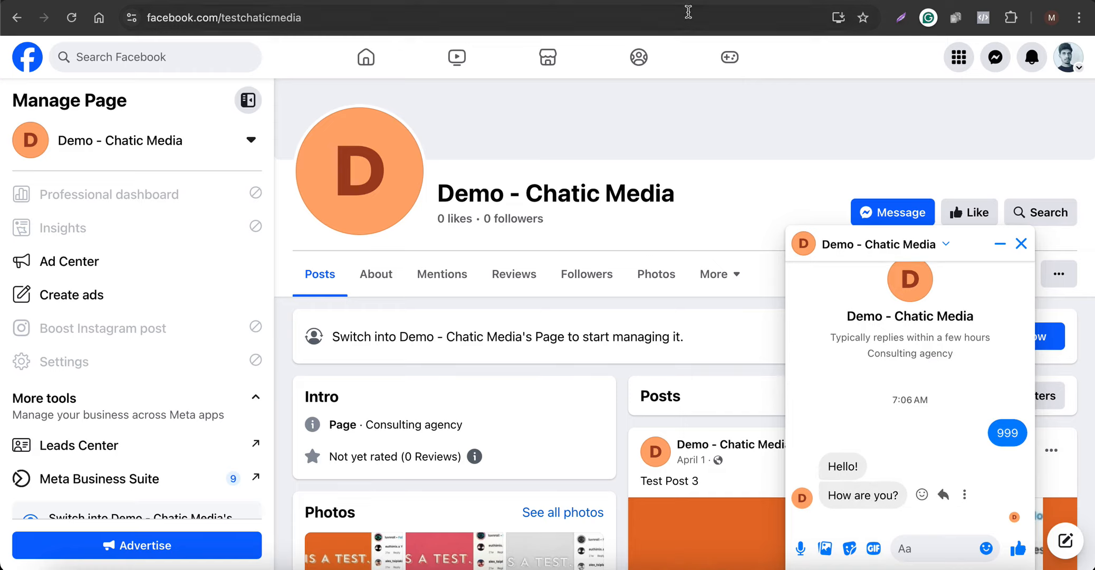
pyautogui.click(670, 1)
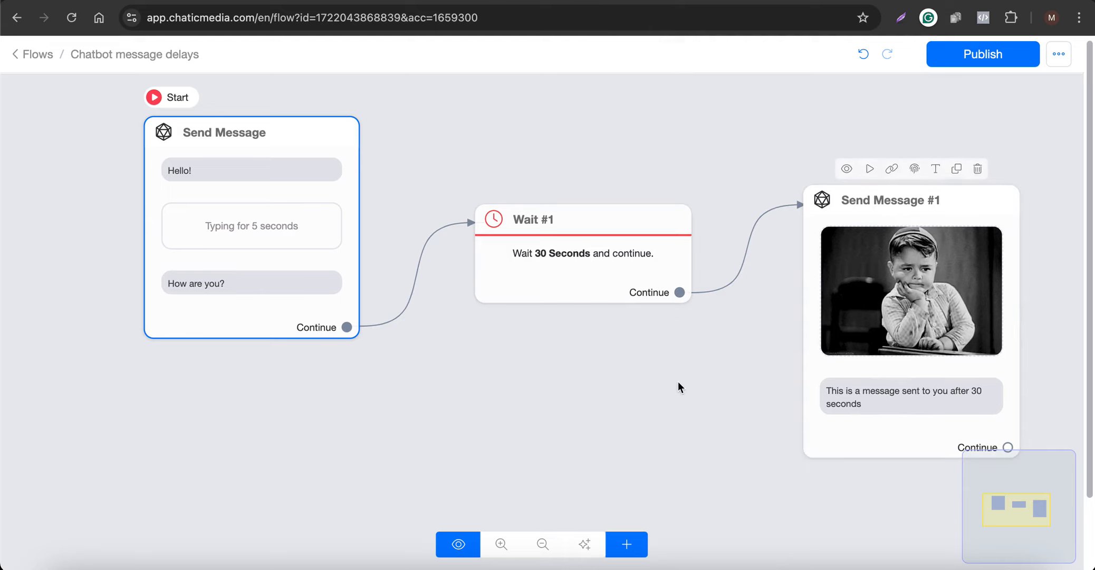
# - Copy the WebChat published link of the first Send Message block and open it in a separate browser page
pyautogui.scroll(-3, 670, 381)
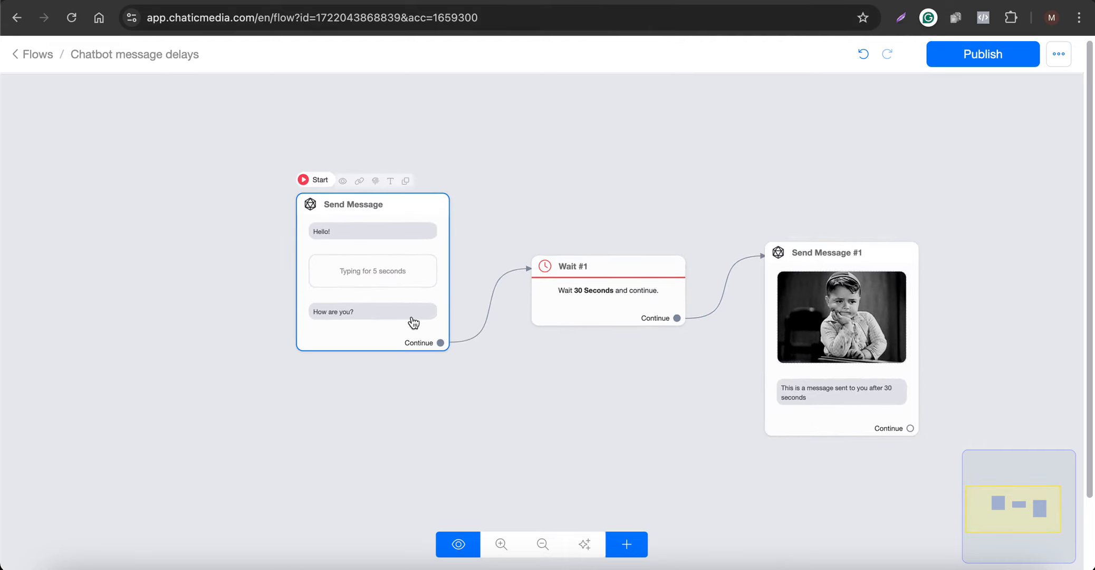
pyautogui.scroll(2, 391, 259)
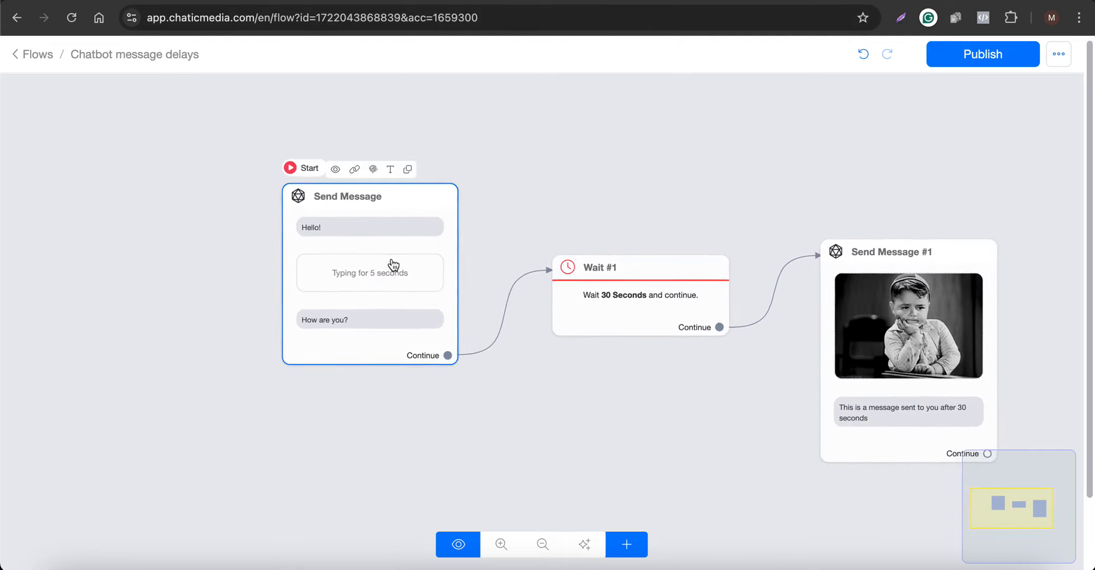
pyautogui.click(354, 168)
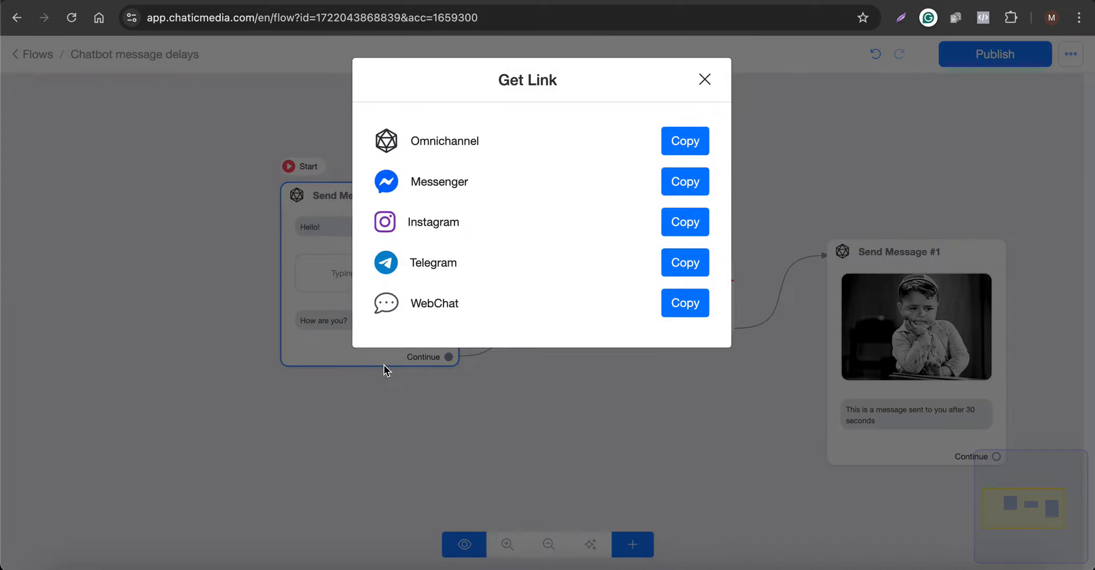
pyautogui.moveTo(405, 300); pyautogui.dragTo(476, 304)
pyautogui.click(696, 306)
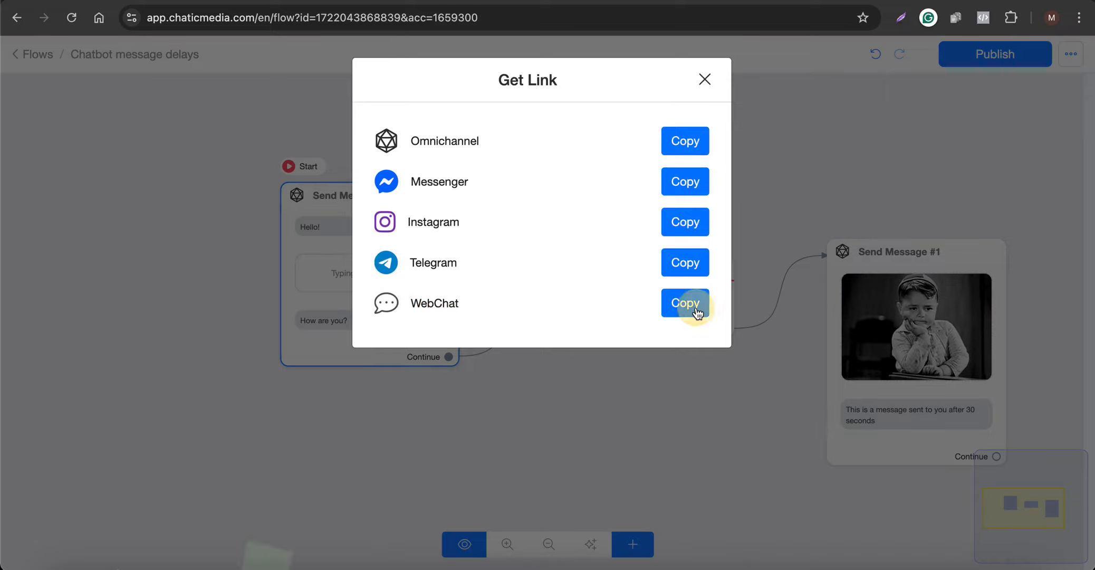
pyautogui.click(804, 187)
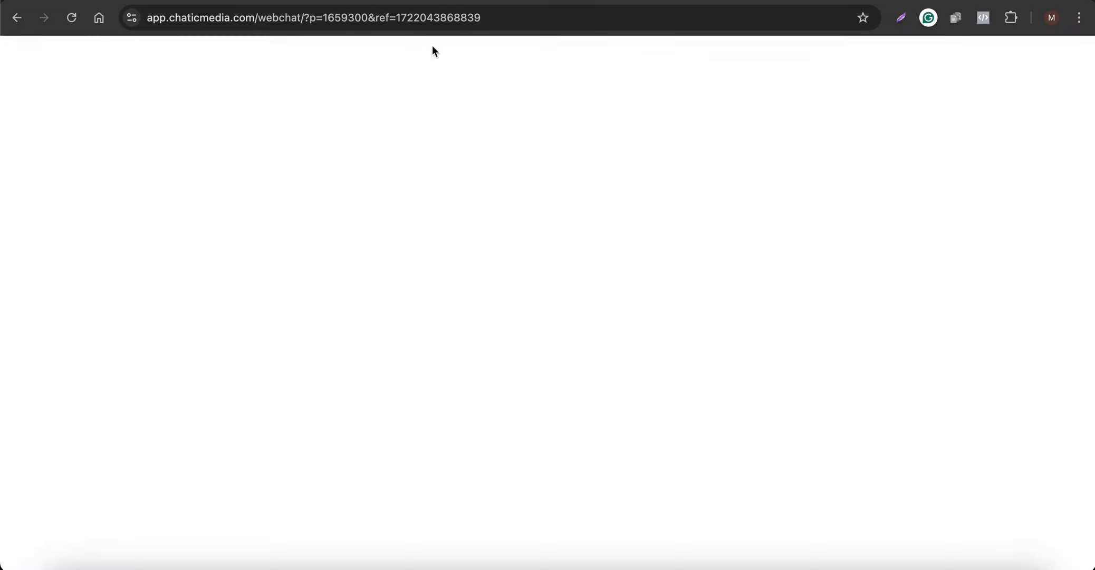
pyautogui.click(505, 16)
pyautogui.click(69, 18)
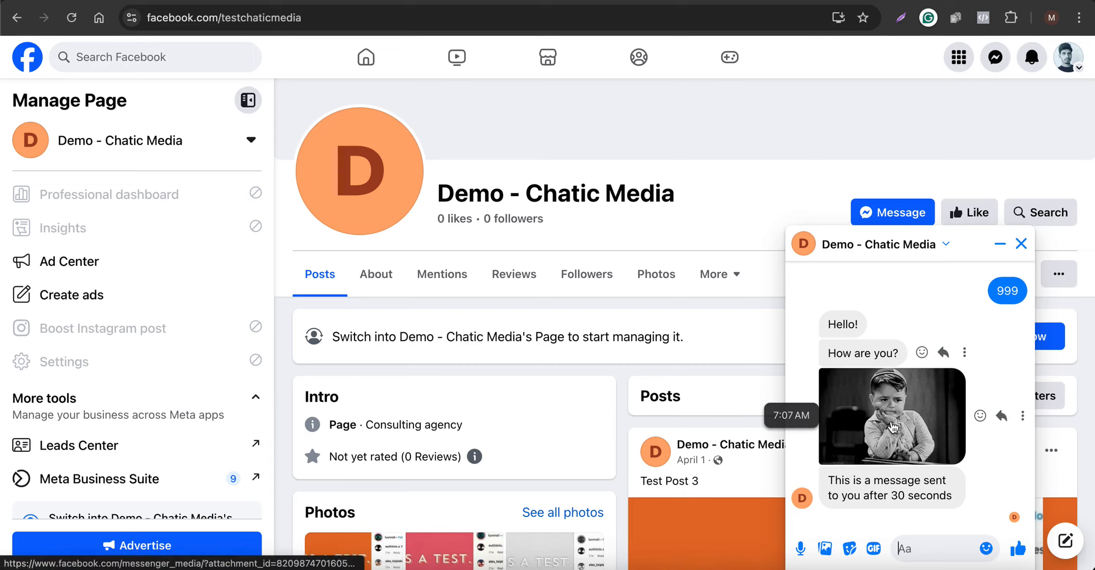
# - Inspect the bot's replies in the Facebook page's chat and in the web chat, and return to the flow builder
pyautogui.moveTo(831, 480); pyautogui.dragTo(890, 504)
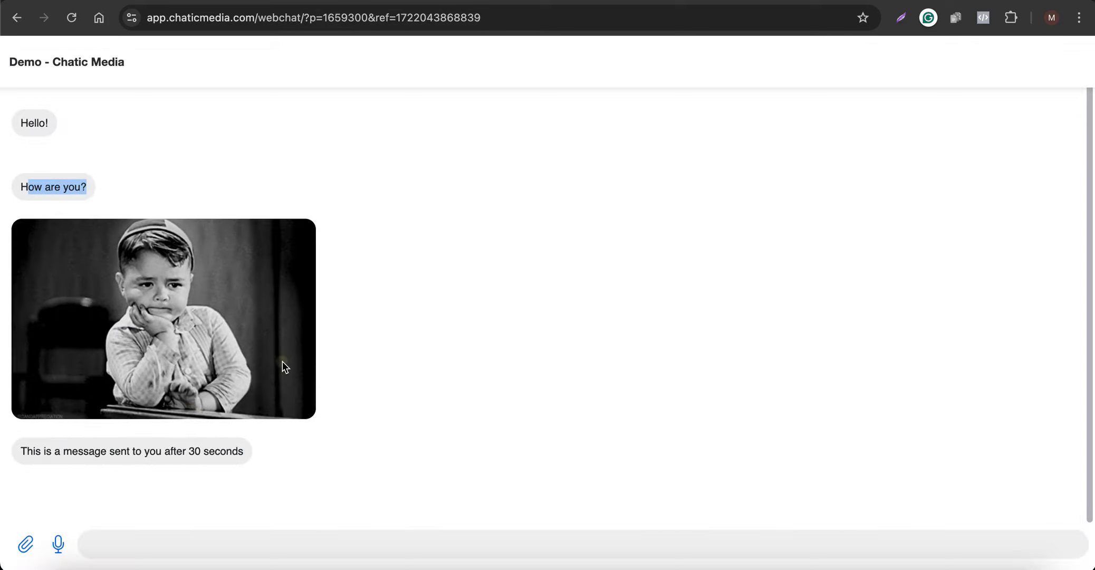
pyautogui.moveTo(243, 451); pyautogui.dragTo(7, 102)
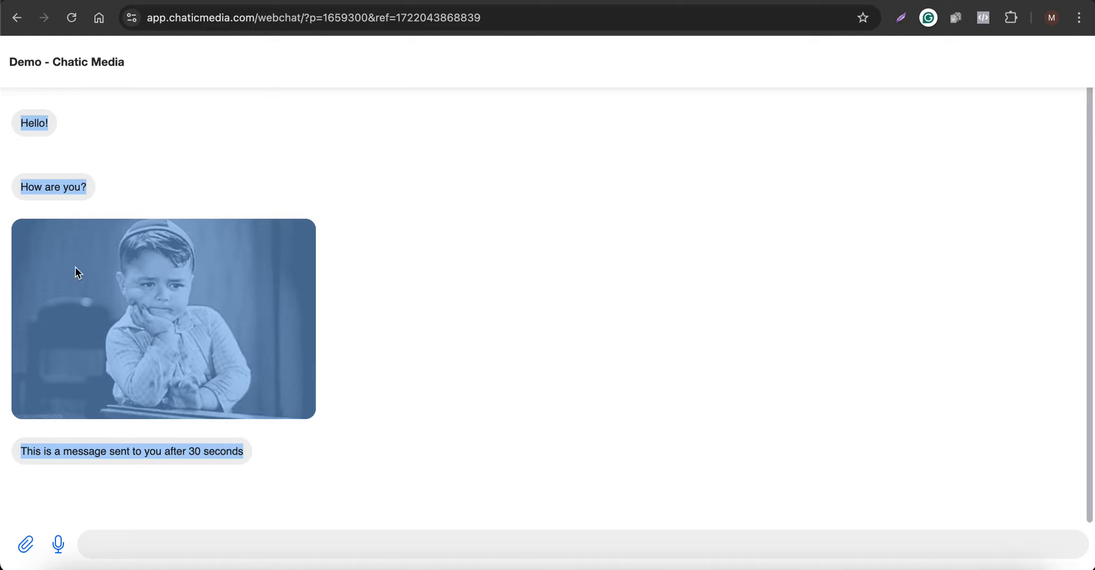
pyautogui.click(132, 459)
pyautogui.moveTo(44, 452); pyautogui.dragTo(196, 452)
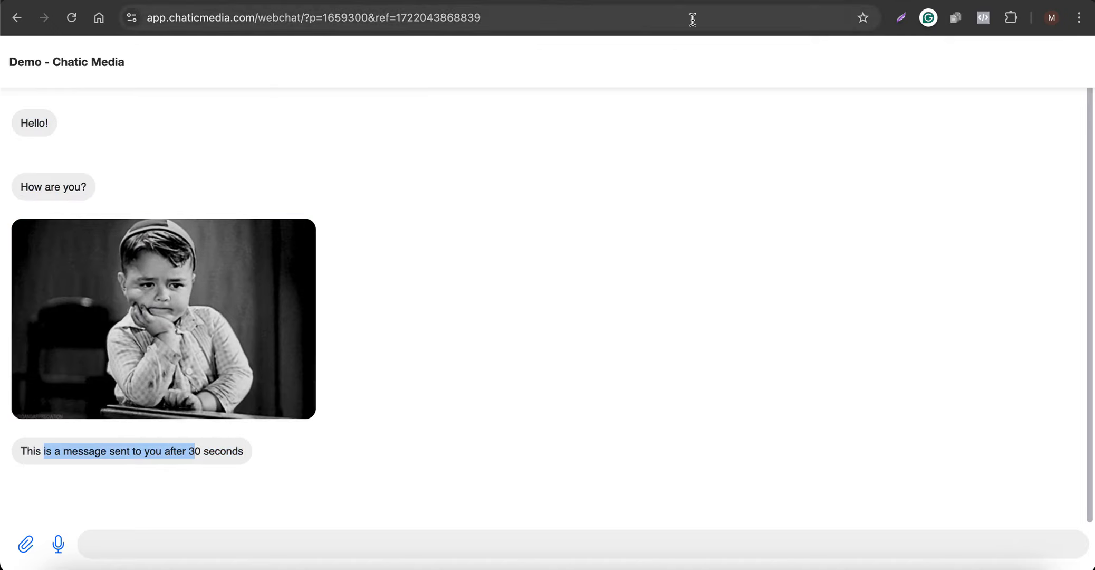
pyautogui.click(484, 1)
pyautogui.click(589, 0)
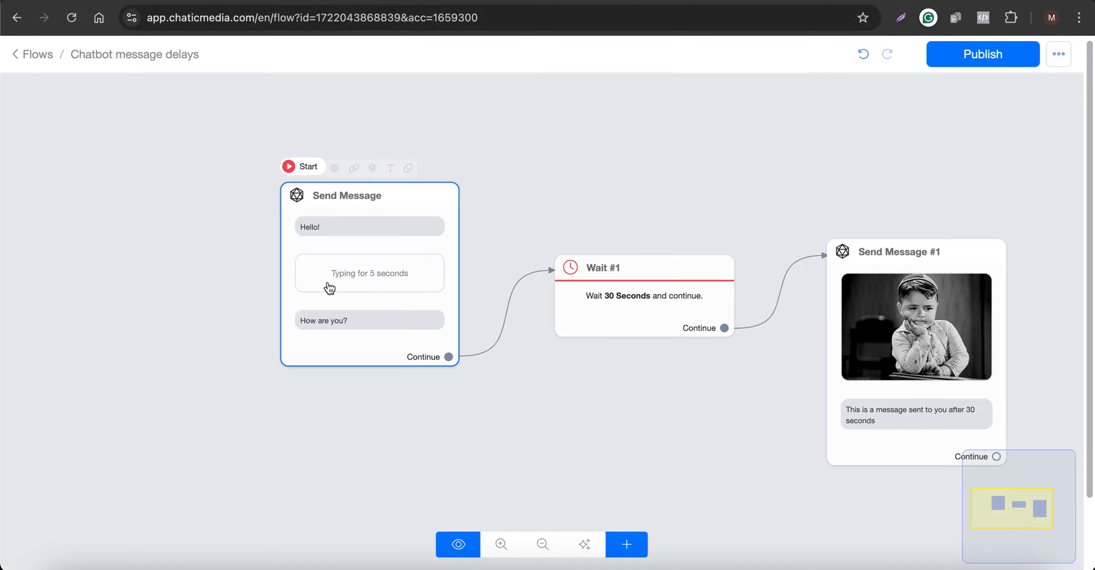
# - Inspect the Typing delay settings in the first Send Message block, and close the block's settings
pyautogui.scroll(5, 640, 311)
pyautogui.scroll(-5, 641, 311)
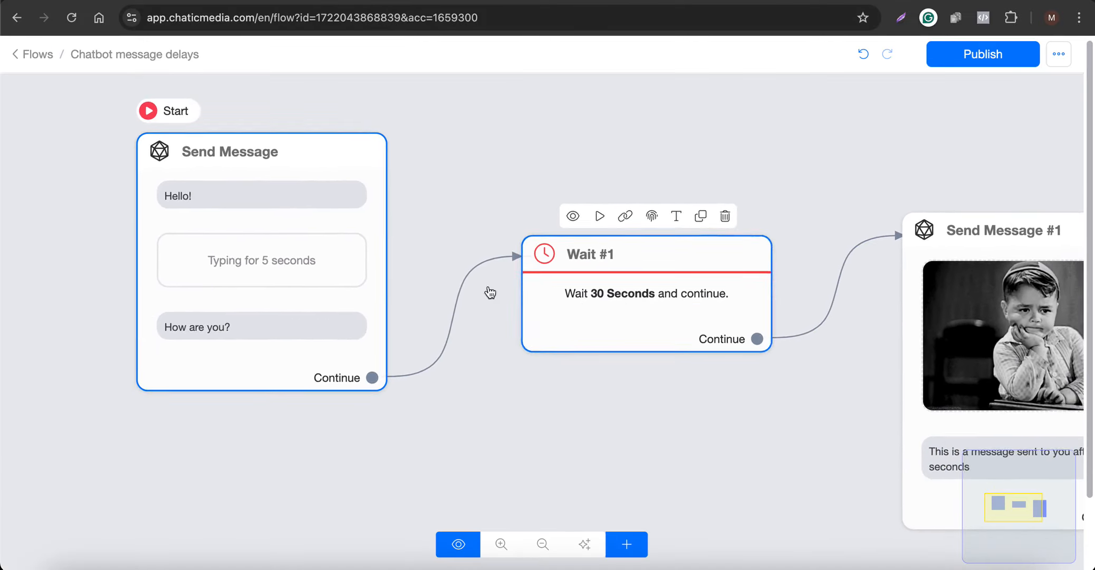
pyautogui.click(220, 259)
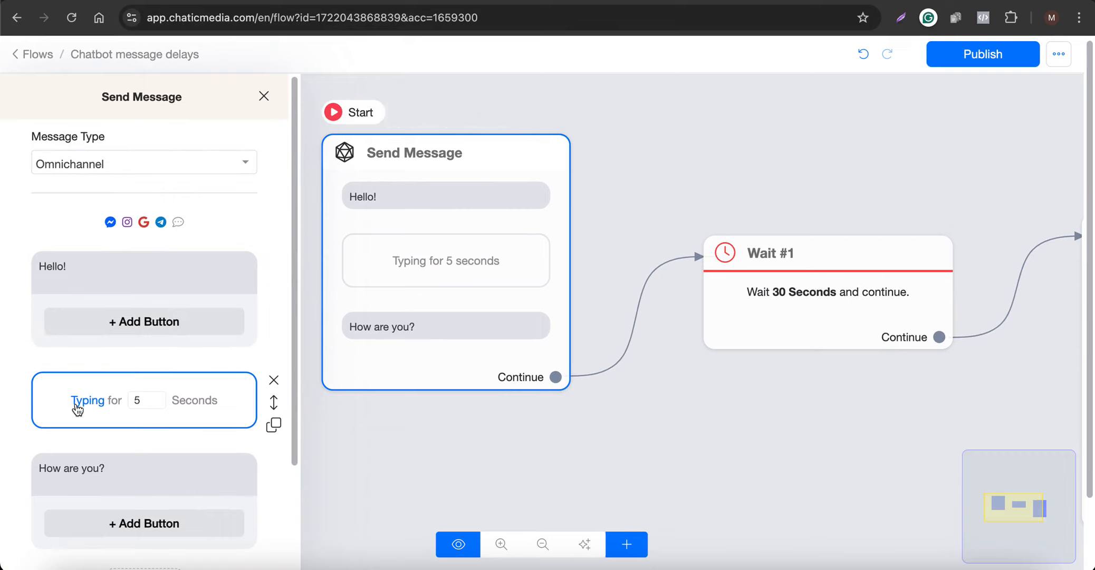
pyautogui.click(714, 193)
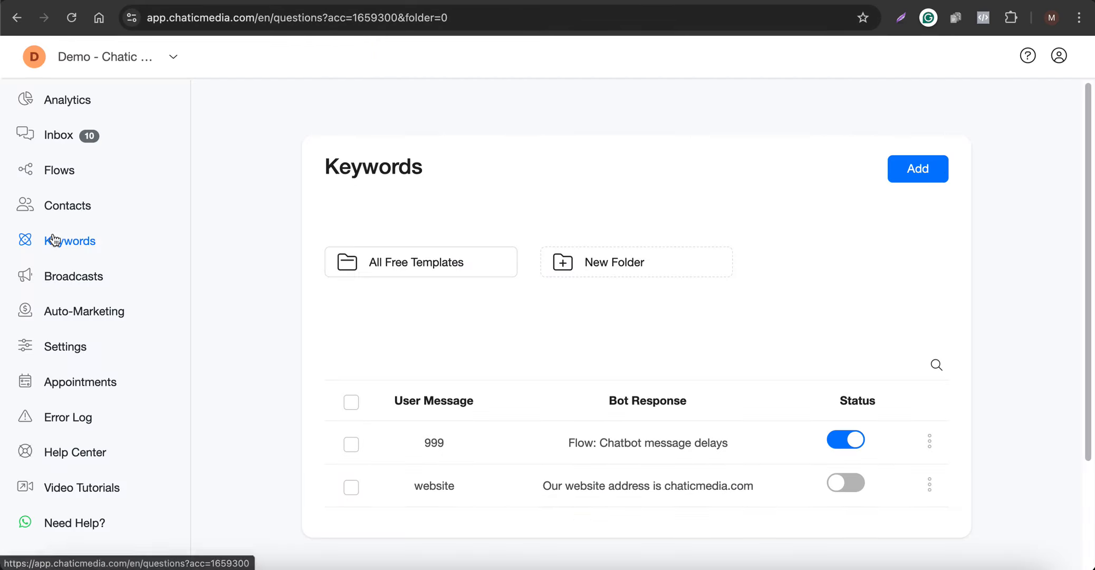
# - Open the "AI Chatbot Lead Generation + Customer Support - Template" flow from the All Free Templates folder of the Flows section
pyautogui.click(392, 265)
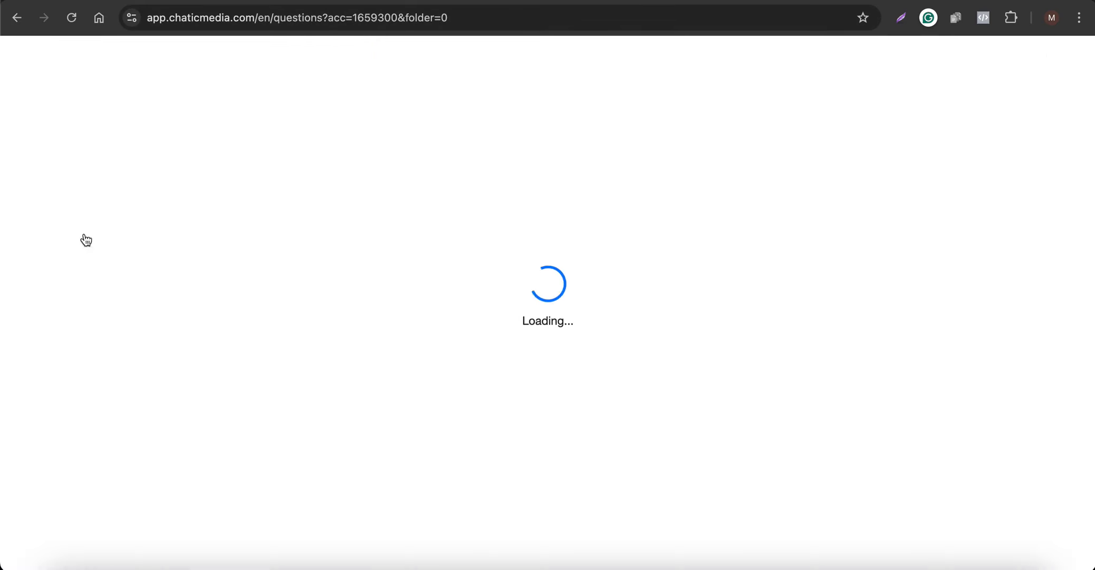
pyautogui.click(50, 161)
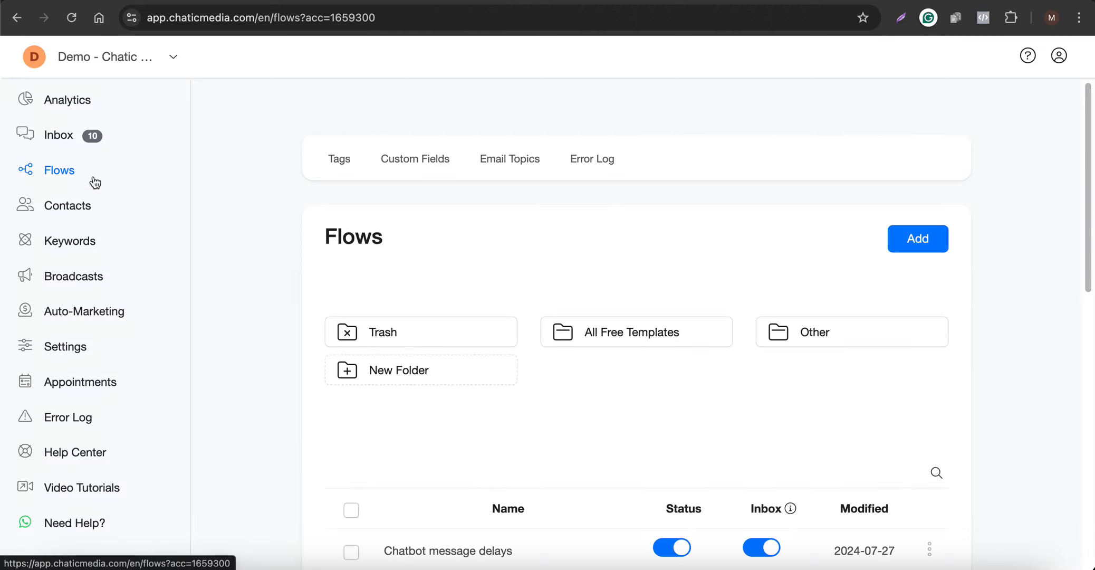
pyautogui.click(604, 321)
pyautogui.scroll(-2, 476, 384)
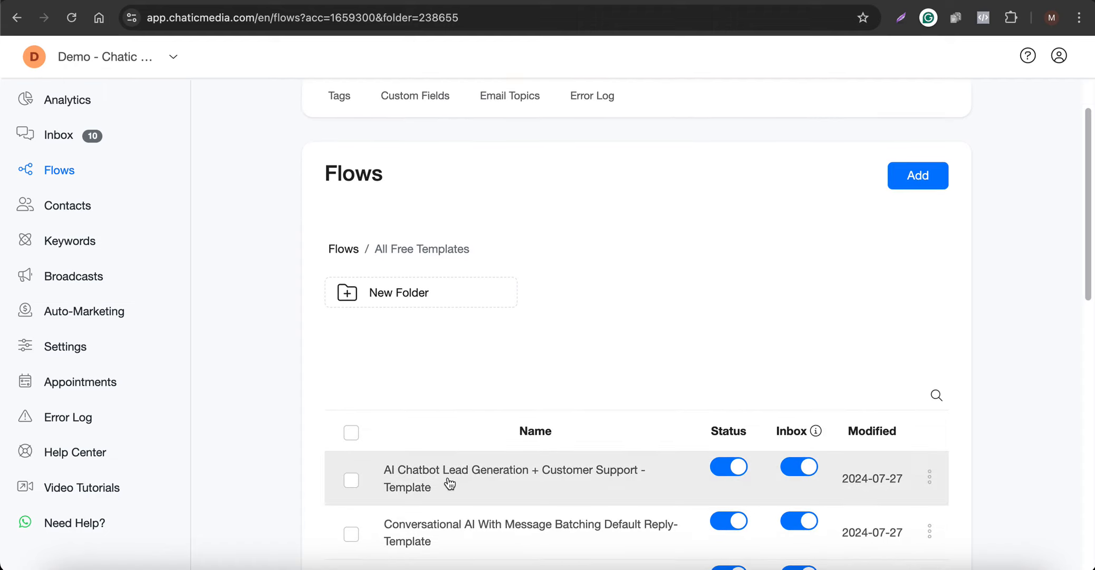
pyautogui.click(449, 484)
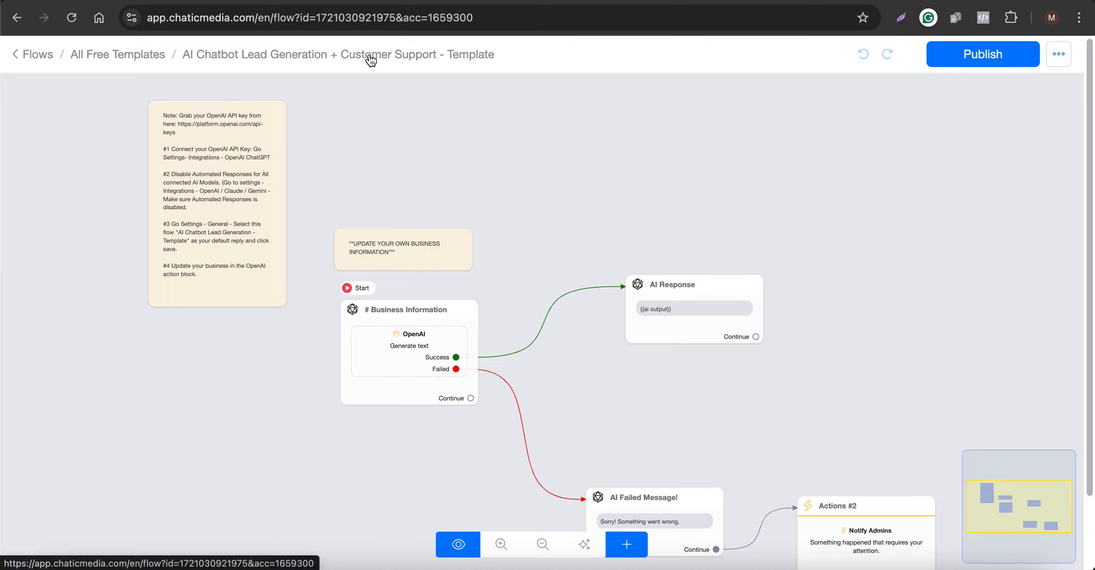
# - Add a Wait block to the template flow and set its duration to 1 minute
pyautogui.scroll(-3, 556, 220)
pyautogui.scroll(6, 660, 275)
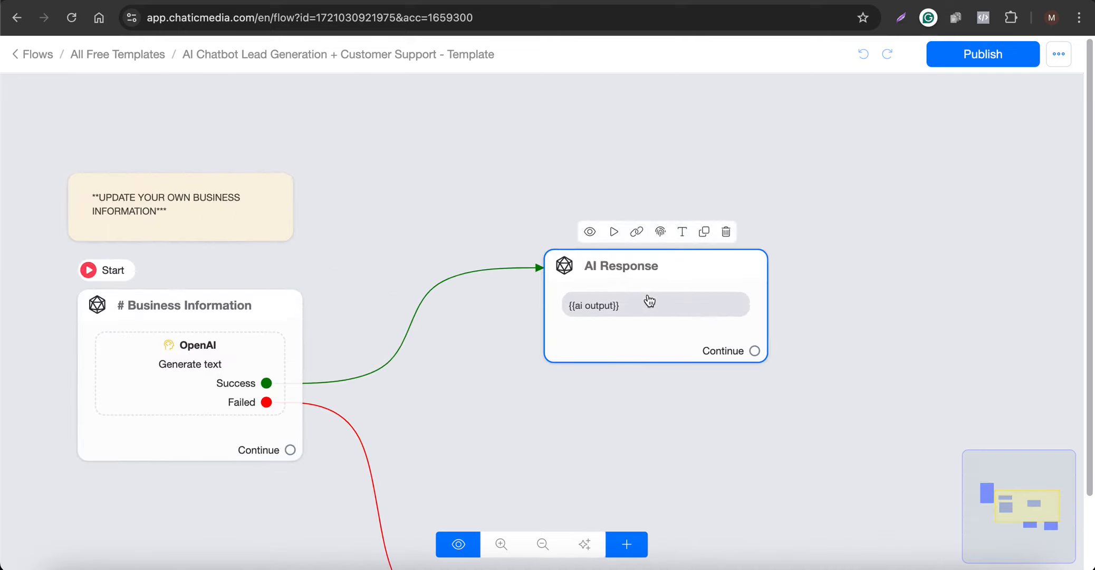
pyautogui.scroll(-3, 618, 293)
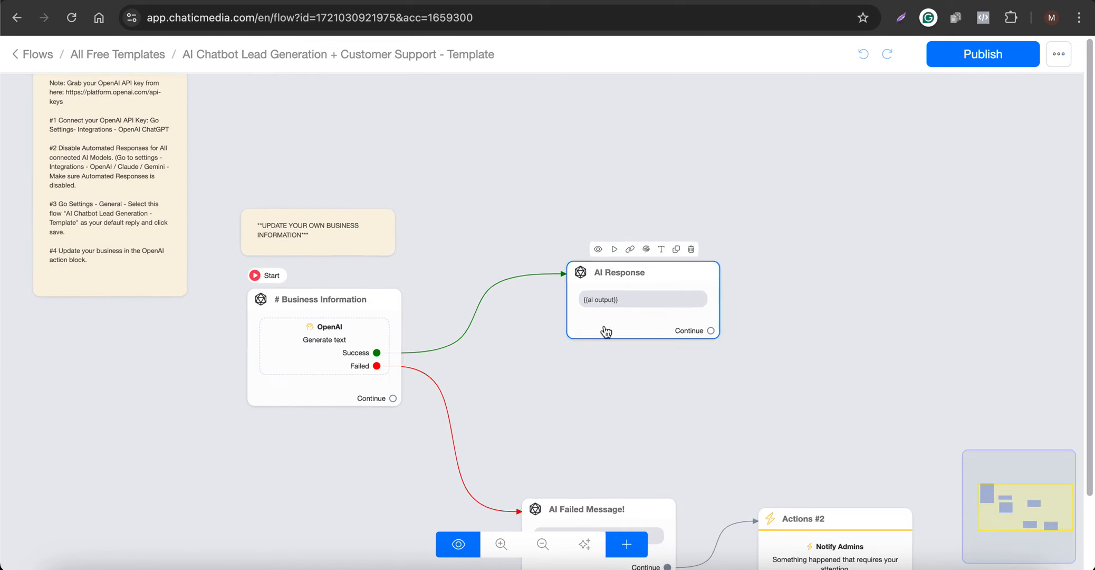
pyautogui.click(627, 547)
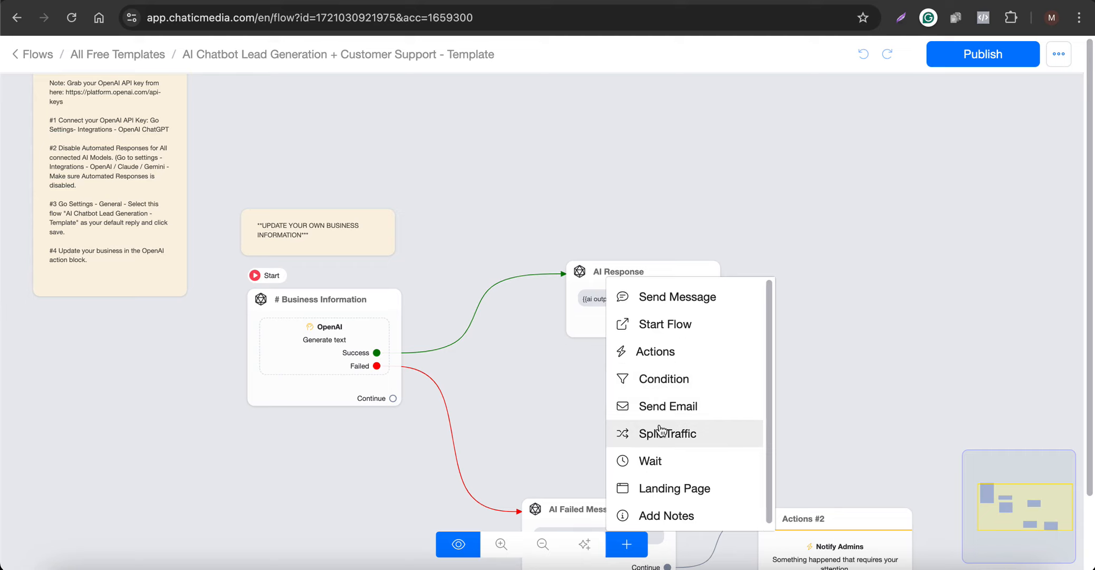
pyautogui.click(666, 460)
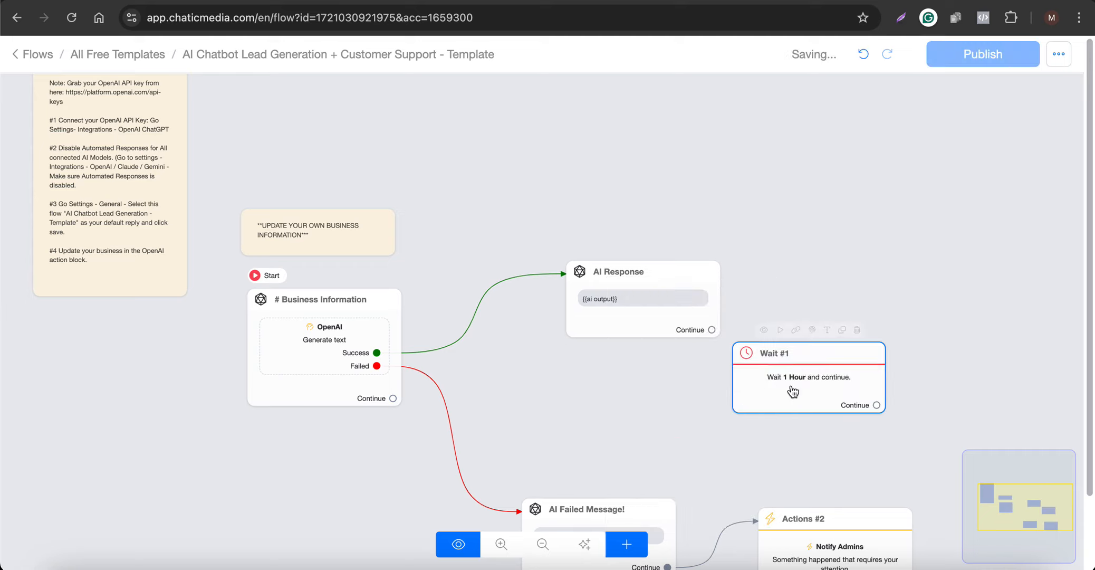
pyautogui.click(793, 391)
pyautogui.click(252, 217)
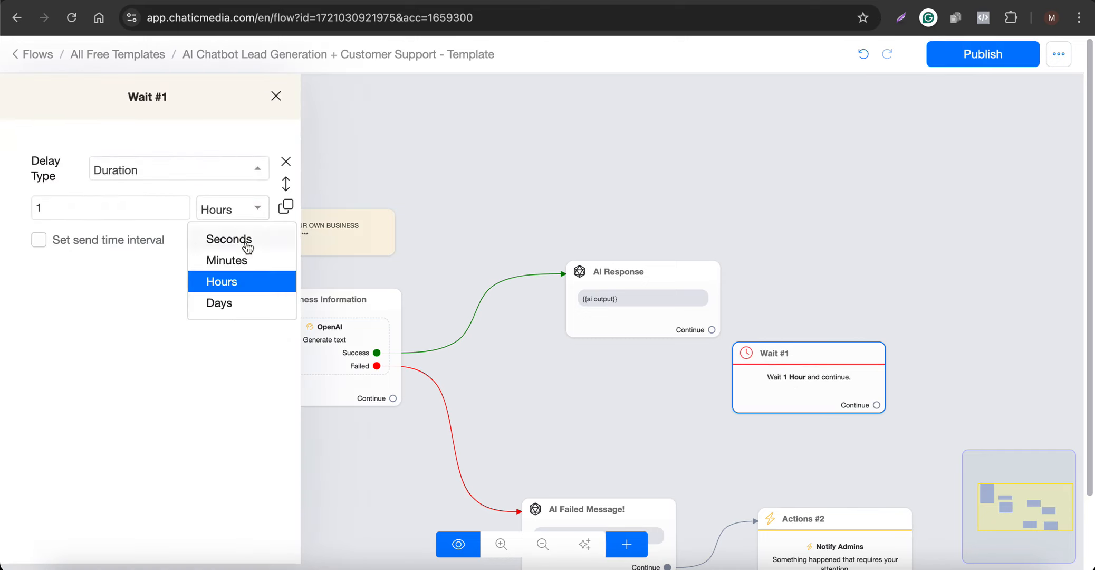
pyautogui.click(242, 259)
# - Place the Wait block between the Business Information and AI Response blocks, moving AI Response to make room
pyautogui.moveTo(686, 359); pyautogui.dragTo(577, 307)
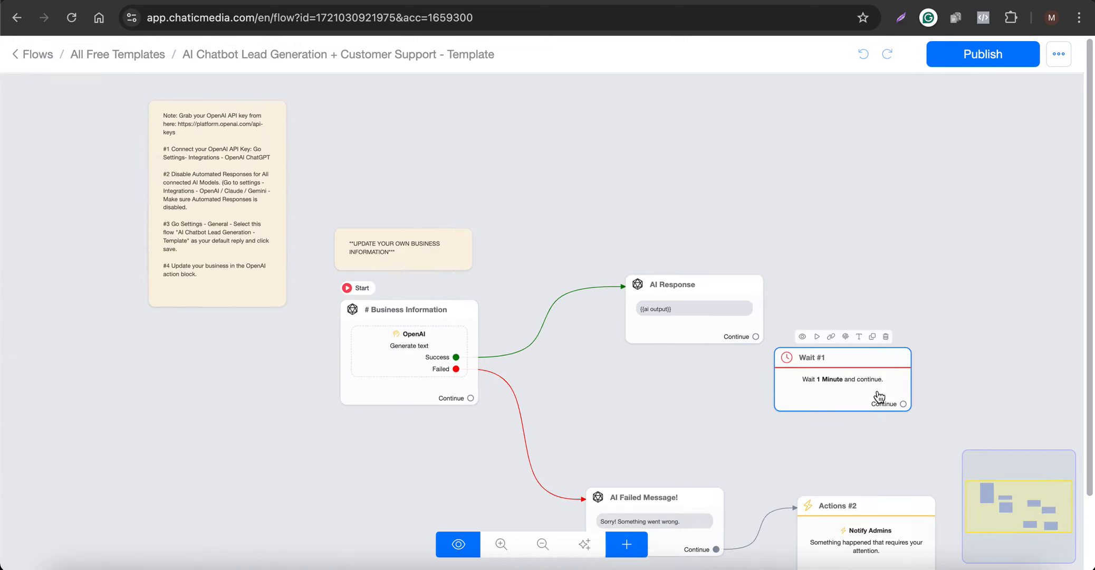
pyautogui.moveTo(873, 397); pyautogui.dragTo(596, 313)
pyautogui.moveTo(739, 311); pyautogui.dragTo(774, 308)
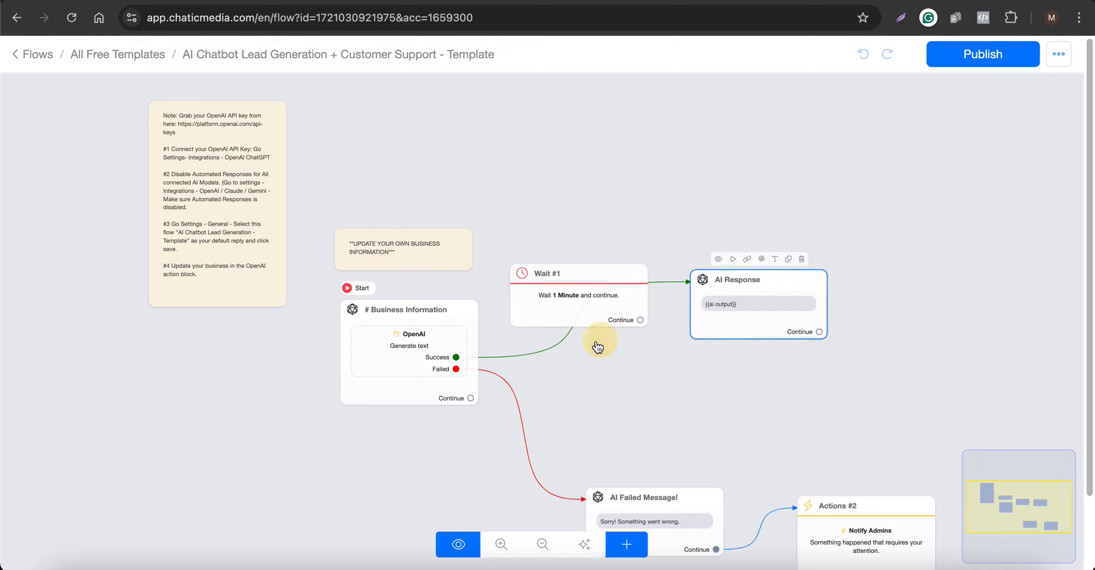
# - Connect the OpenAI Success output to the Wait block and the Wait block to AI Response, and switch to the Canva design
pyautogui.moveTo(456, 357); pyautogui.dragTo(560, 298)
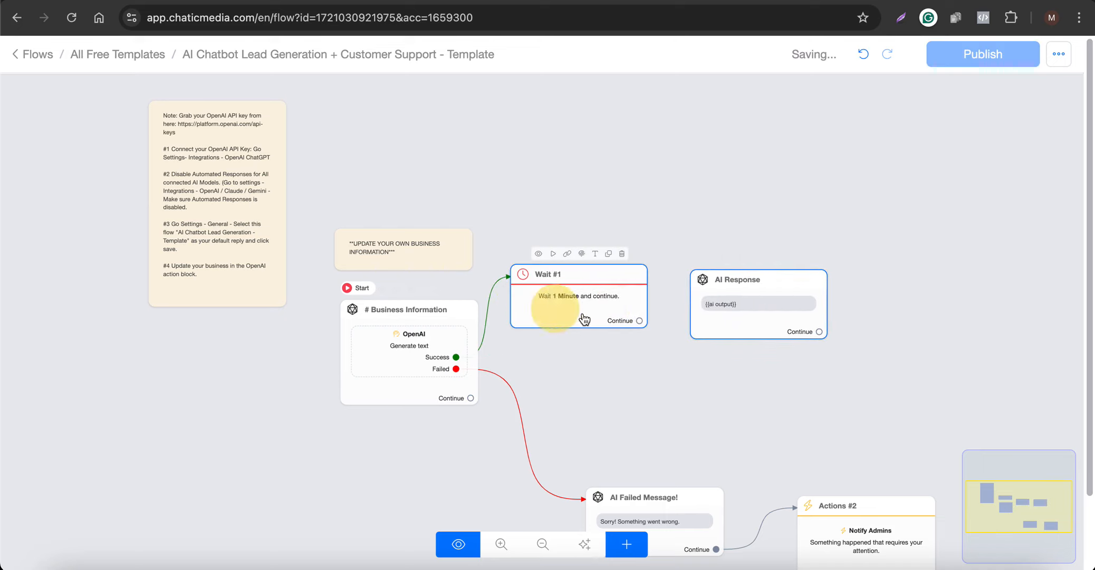
pyautogui.moveTo(640, 320); pyautogui.dragTo(717, 305)
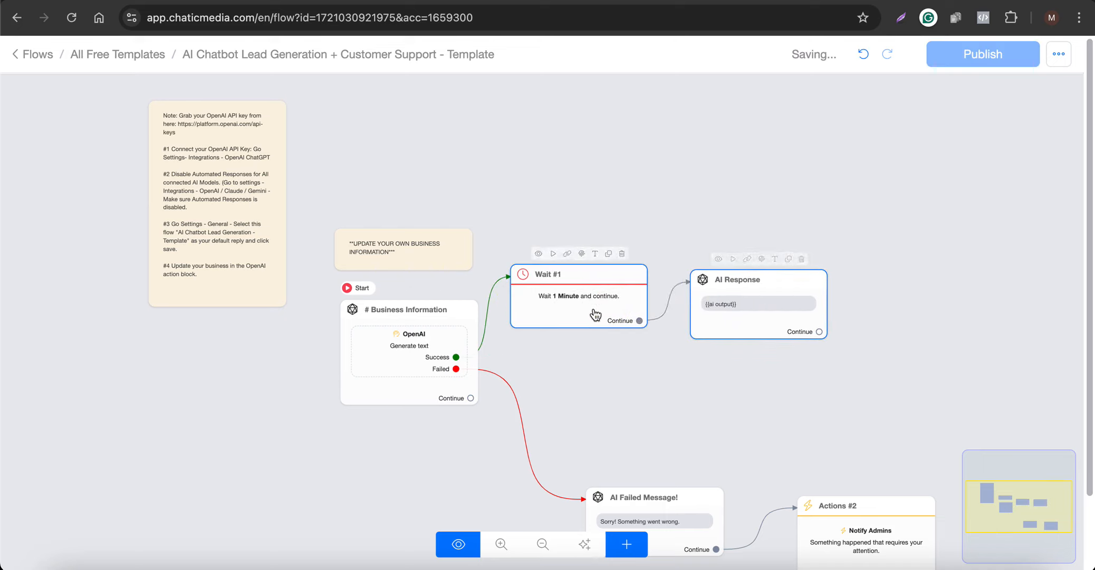
pyautogui.scroll(3, 718, 309)
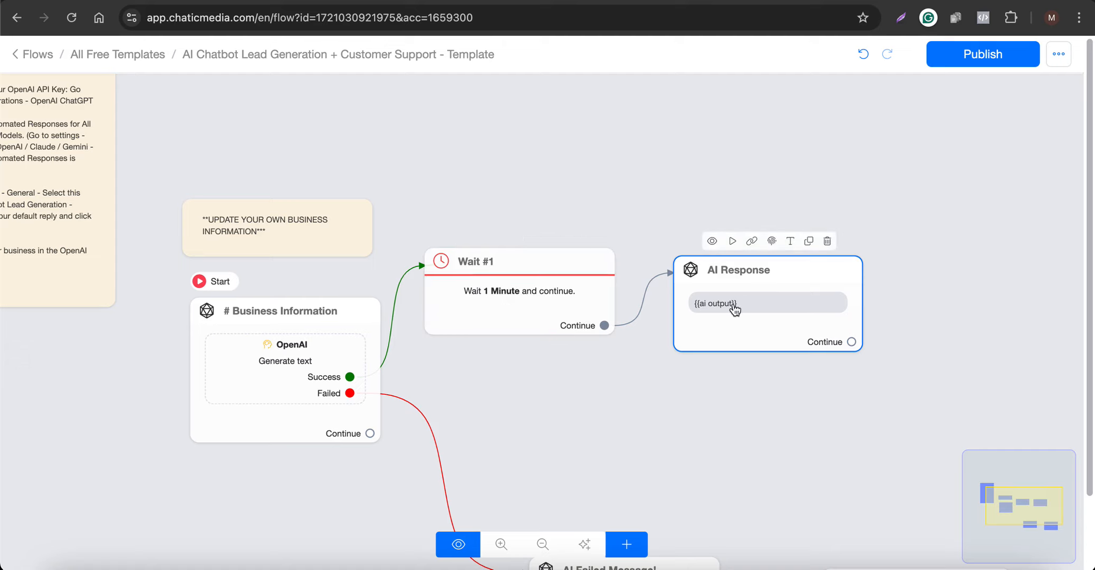
pyautogui.click(379, 1)
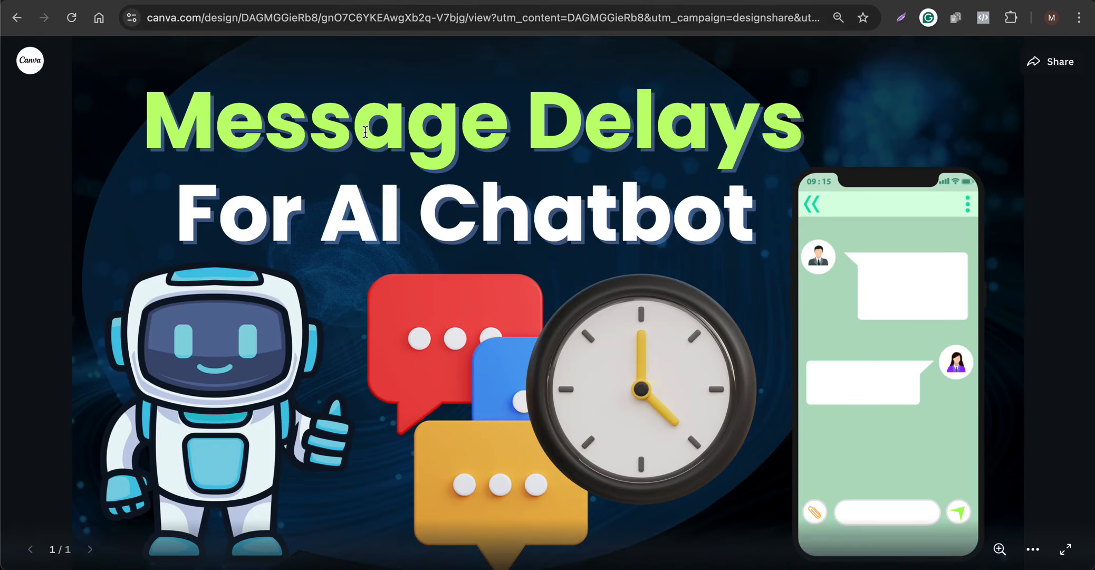